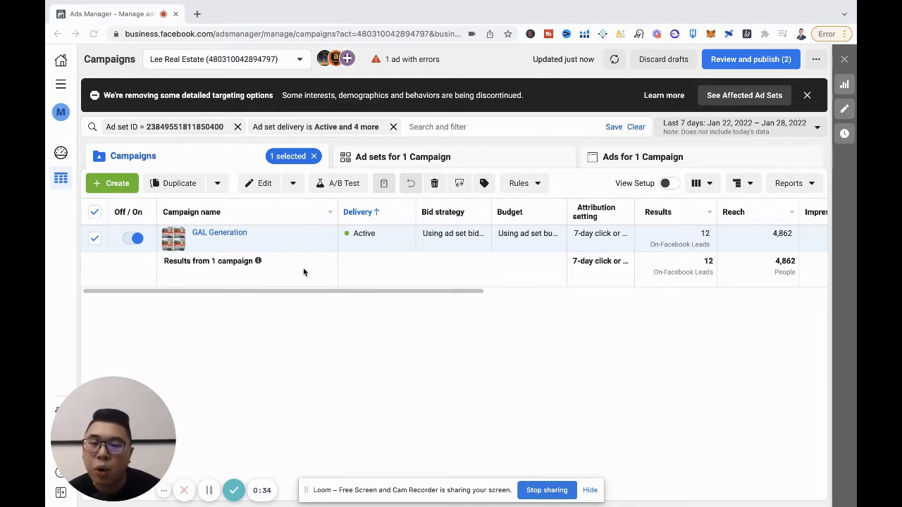
Open the GAL Generation campaign's settings for viewing and close them again.
{"action": "mouse_move", "coordinate": [248, 237]}
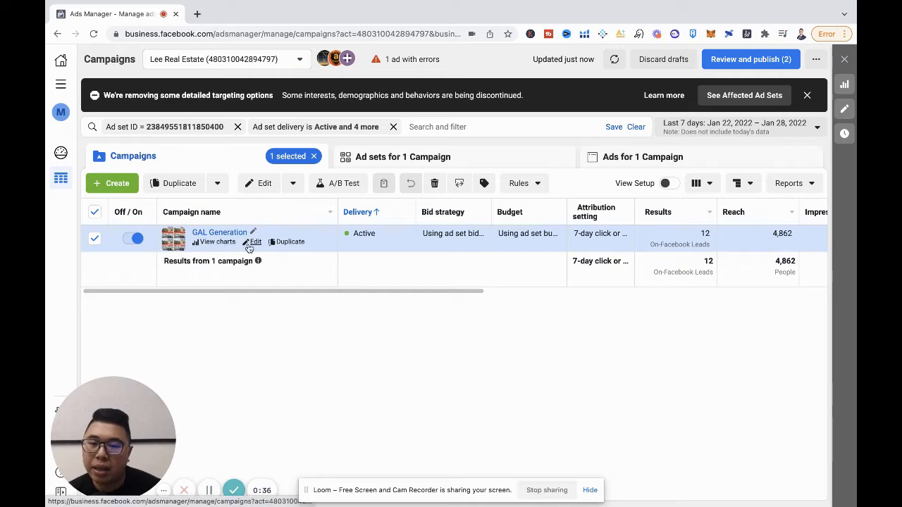
{"action": "left_click", "coordinate": [254, 242]}
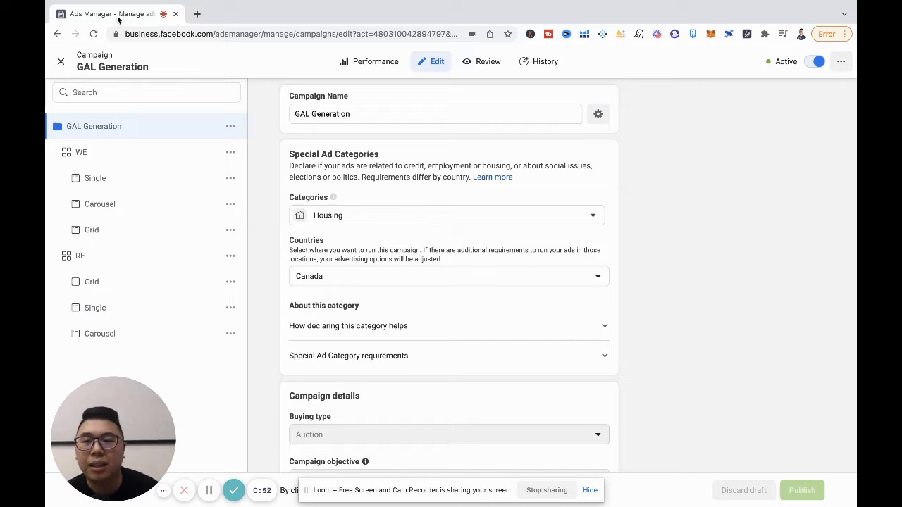
{"action": "left_click", "coordinate": [61, 61]}
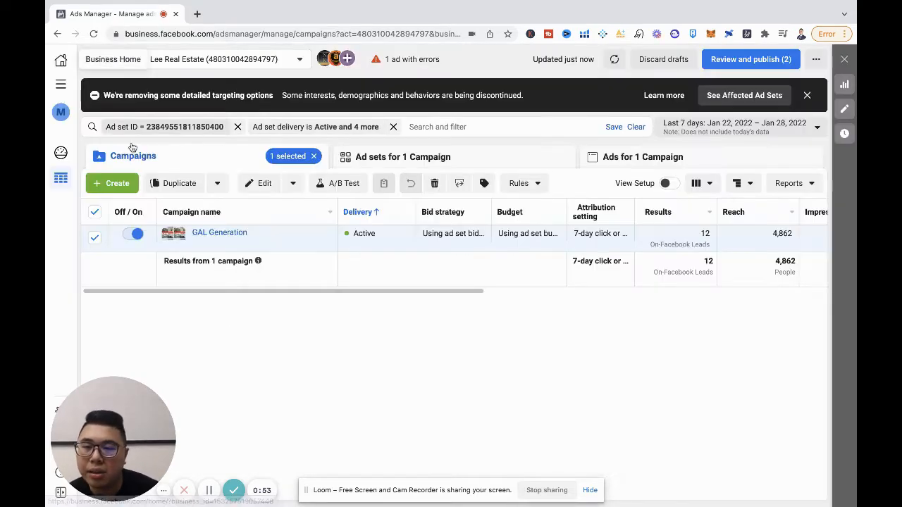
Create a new campaign with the Leads objective.
{"action": "left_click", "coordinate": [113, 183]}
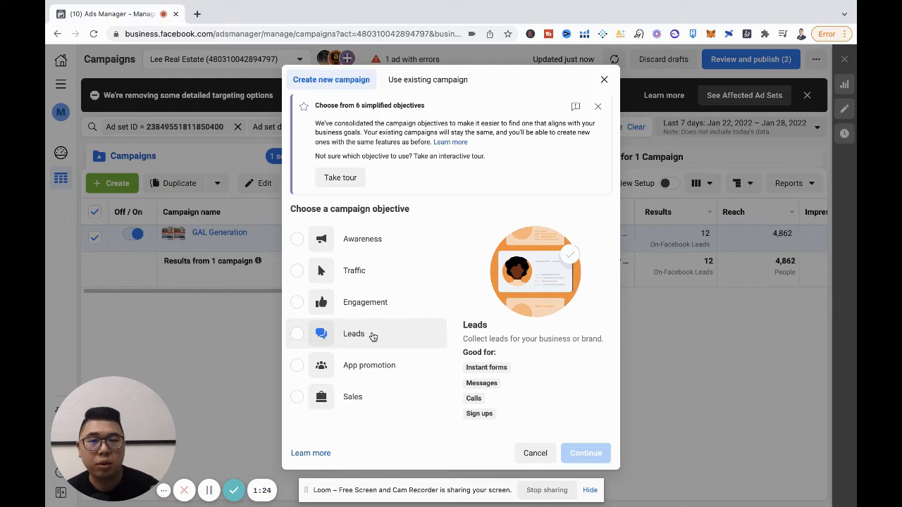
{"action": "left_click", "coordinate": [373, 336]}
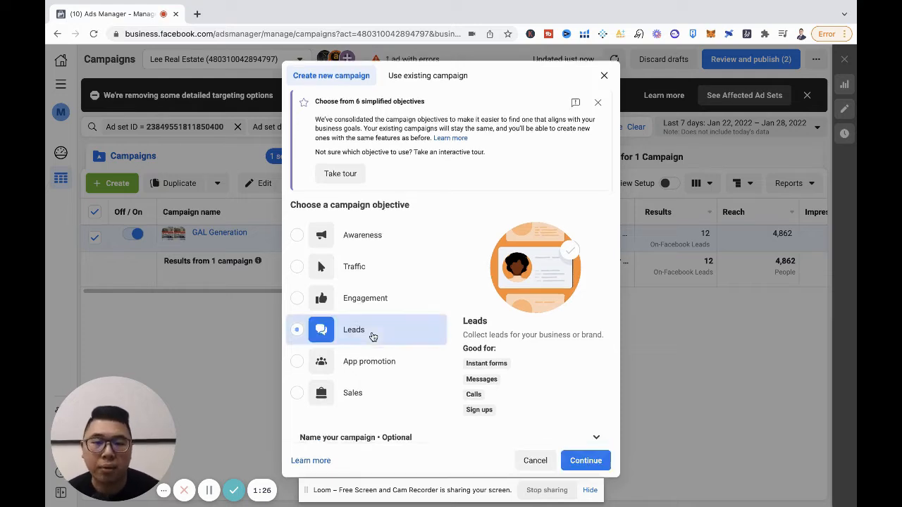
{"action": "left_click", "coordinate": [584, 459]}
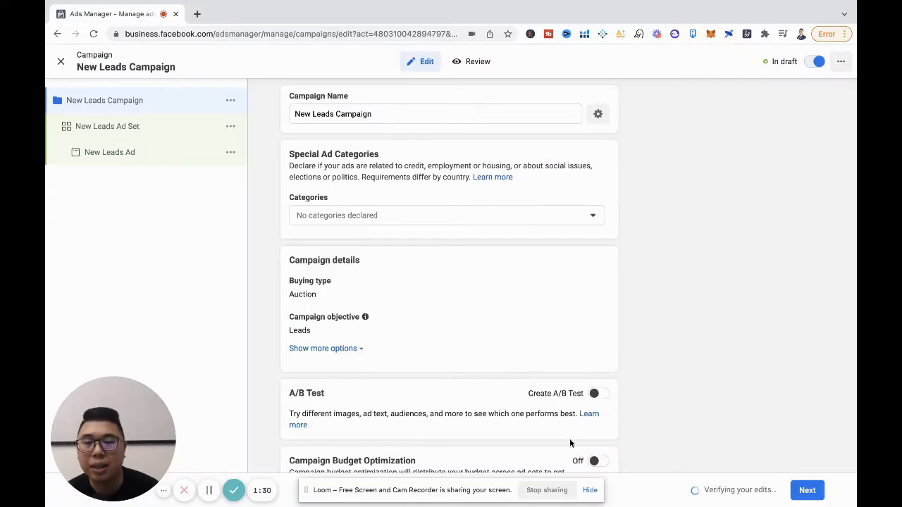
Declare Housing as the special ad category of the new leads campaign.
{"action": "left_click", "coordinate": [405, 215]}
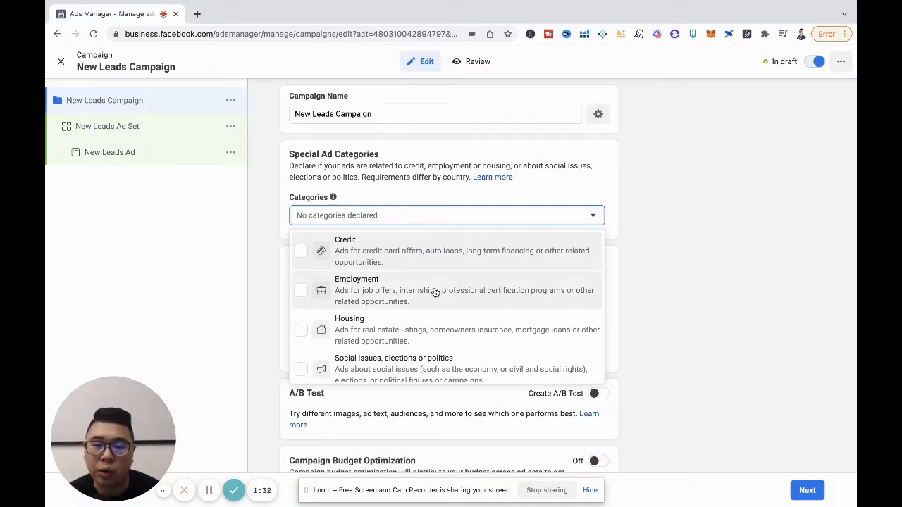
{"action": "scroll", "coordinate": [433, 288], "scroll_direction": "down", "scroll_amount": 1}
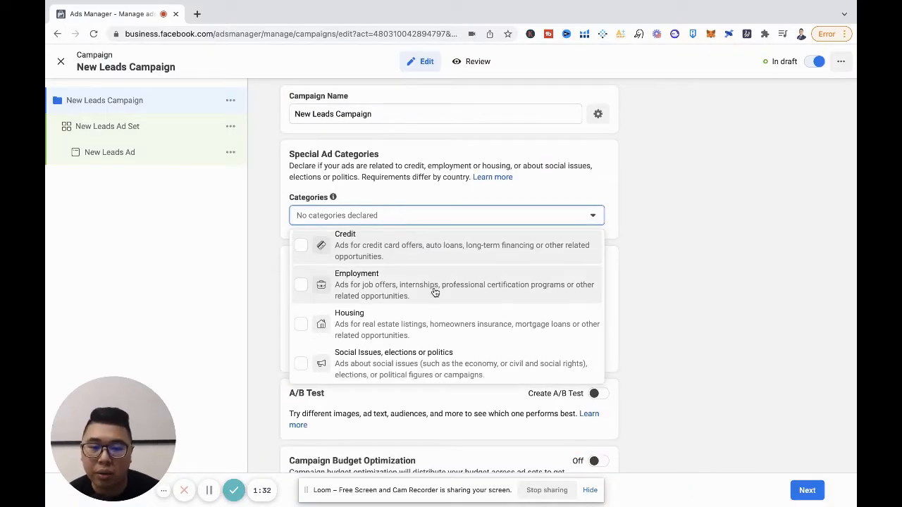
{"action": "left_click", "coordinate": [389, 328]}
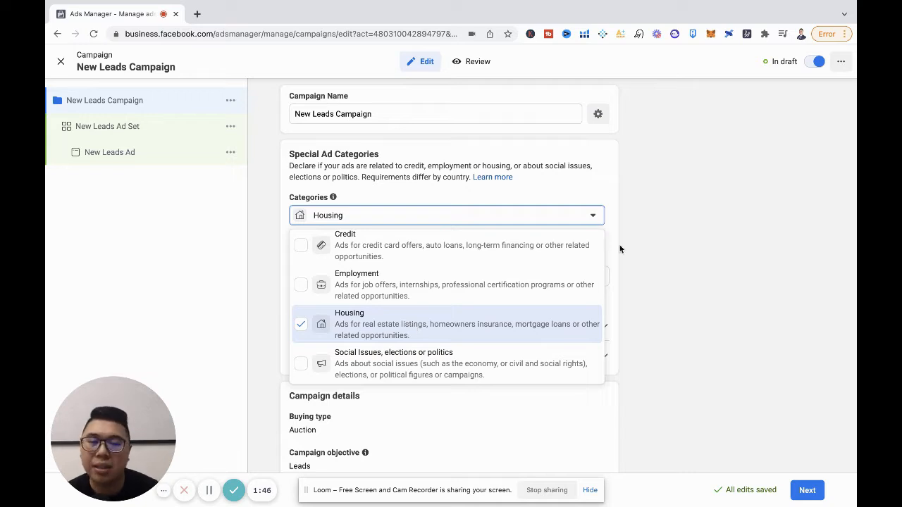
{"action": "left_click", "coordinate": [674, 216]}
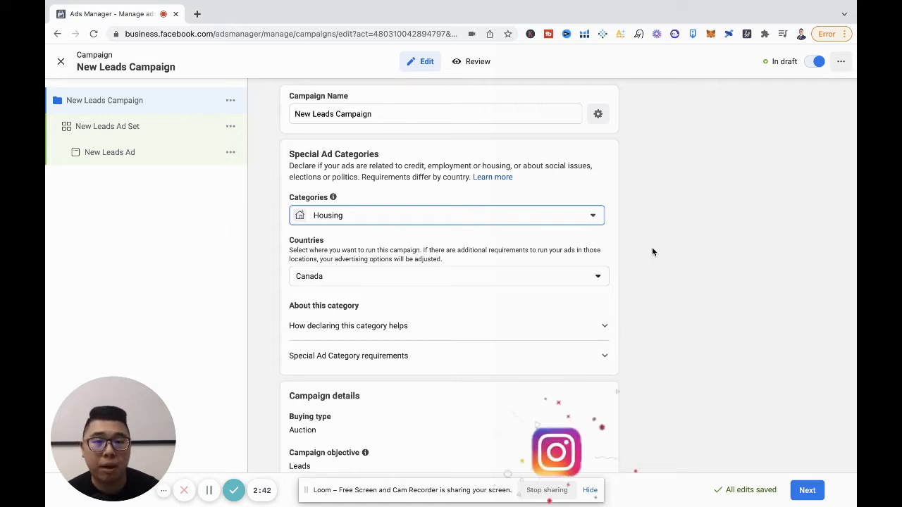
Clear Canada from the special ad category's countries and select it again.
{"action": "scroll", "coordinate": [602, 258], "scroll_direction": "down", "scroll_amount": 1}
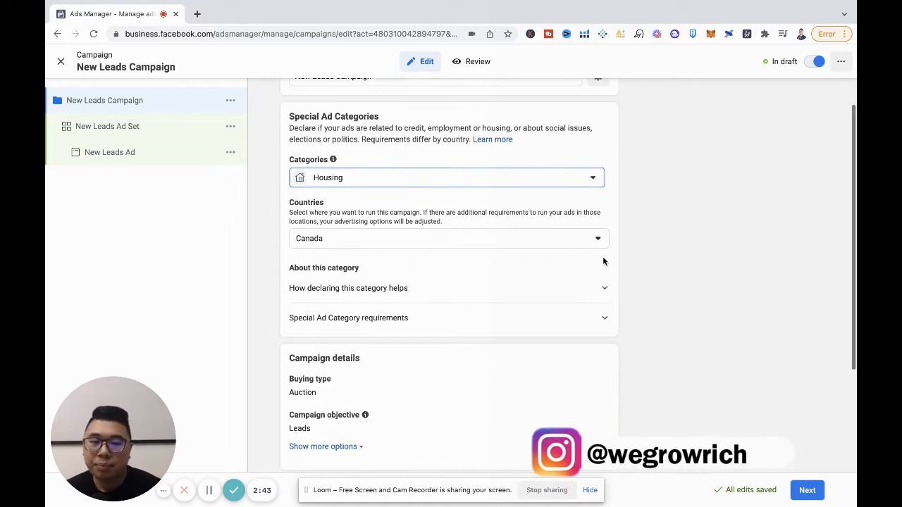
{"action": "left_click", "coordinate": [398, 239]}
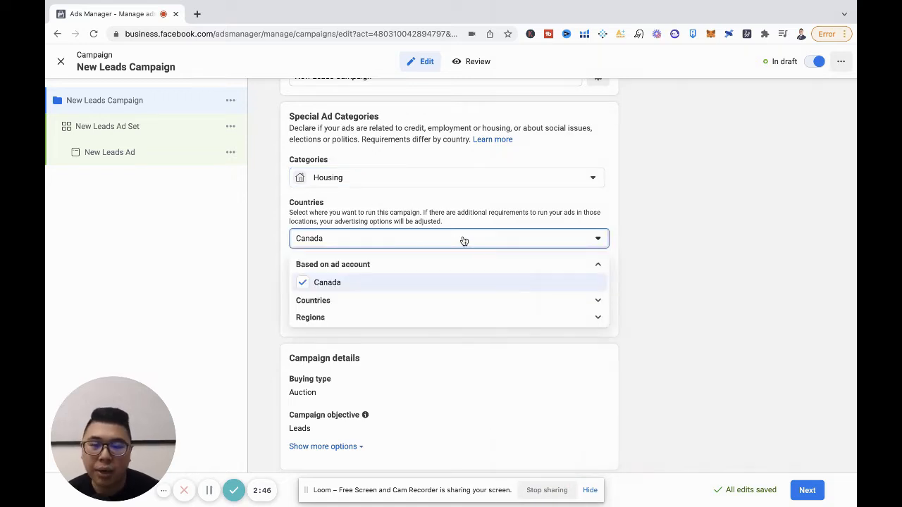
{"action": "left_click", "coordinate": [437, 302]}
{"action": "left_click", "coordinate": [439, 303]}
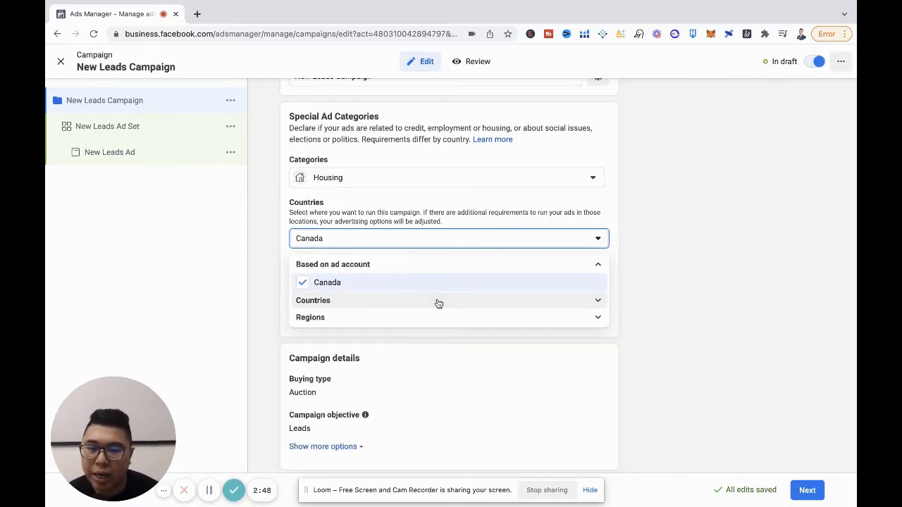
{"action": "left_click", "coordinate": [578, 282]}
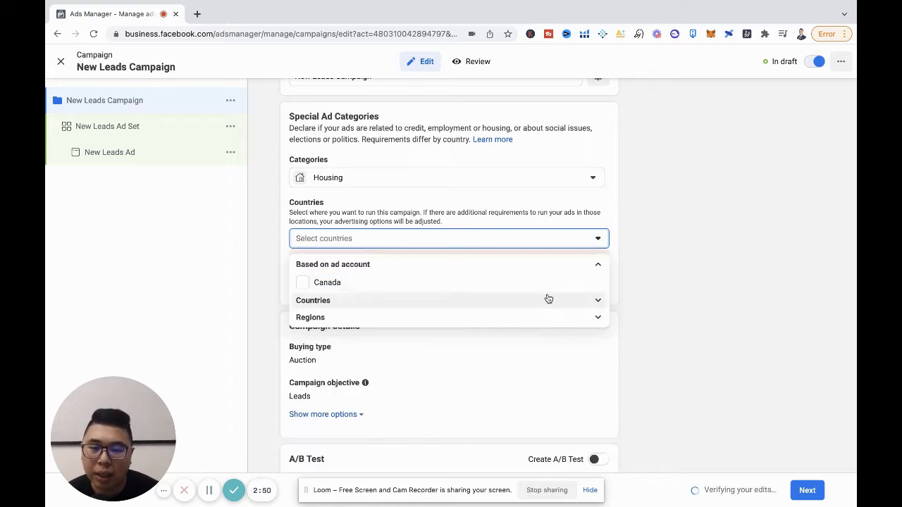
{"action": "left_click", "coordinate": [439, 285]}
{"action": "left_click", "coordinate": [676, 250]}
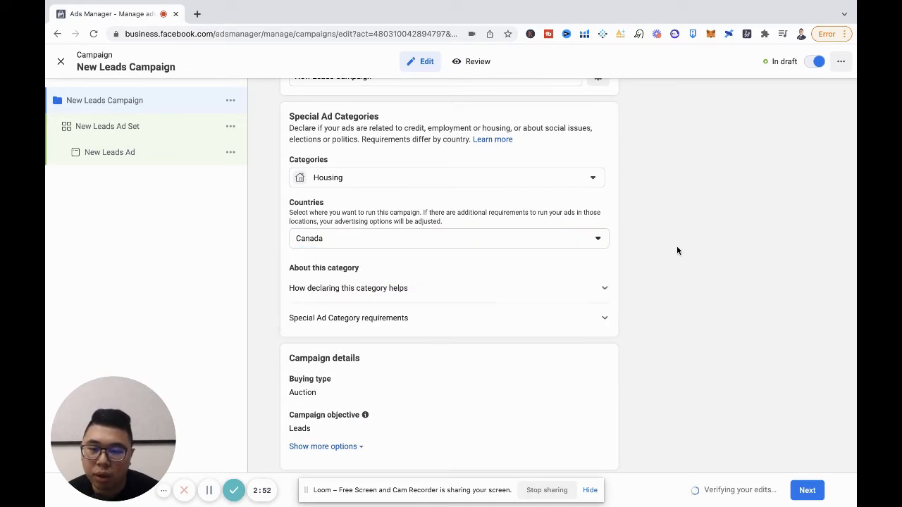
Review the campaign details, including the buying type field, and the A/B test and budget optimization options.
{"action": "scroll", "coordinate": [677, 247], "scroll_direction": "down", "scroll_amount": 3}
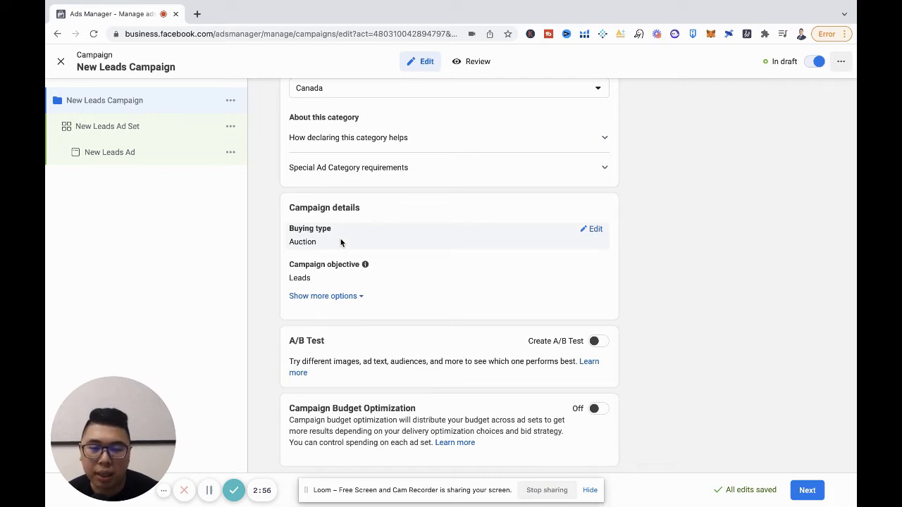
{"action": "left_click", "coordinate": [594, 229]}
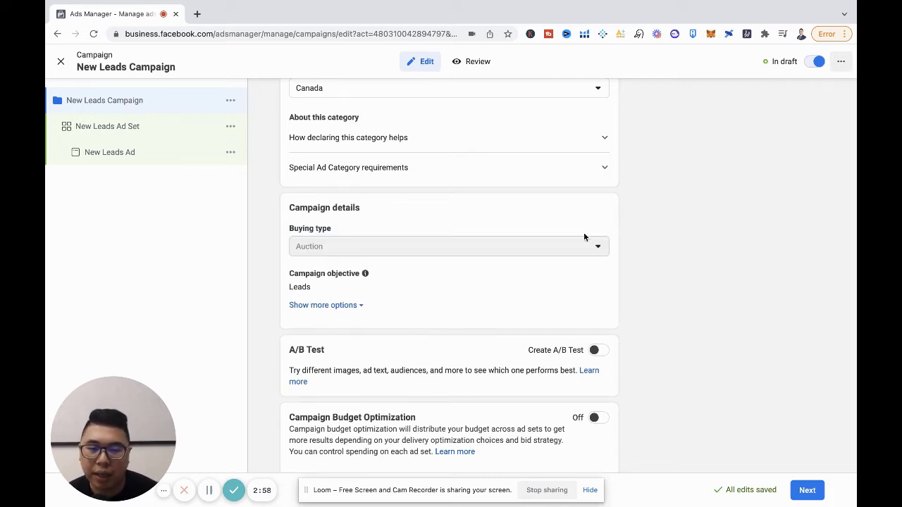
{"action": "scroll", "coordinate": [535, 283], "scroll_direction": "down", "scroll_amount": 1}
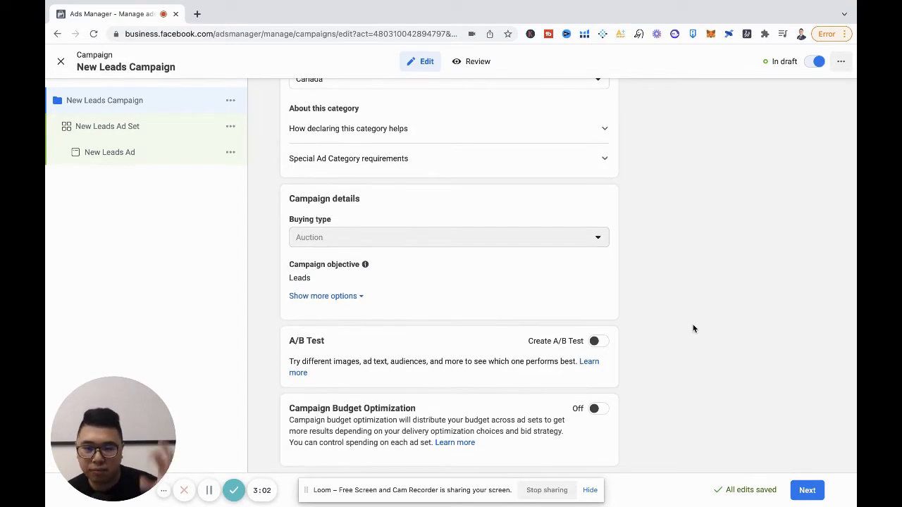
{"action": "scroll", "coordinate": [701, 215], "scroll_direction": "up", "scroll_amount": 5}
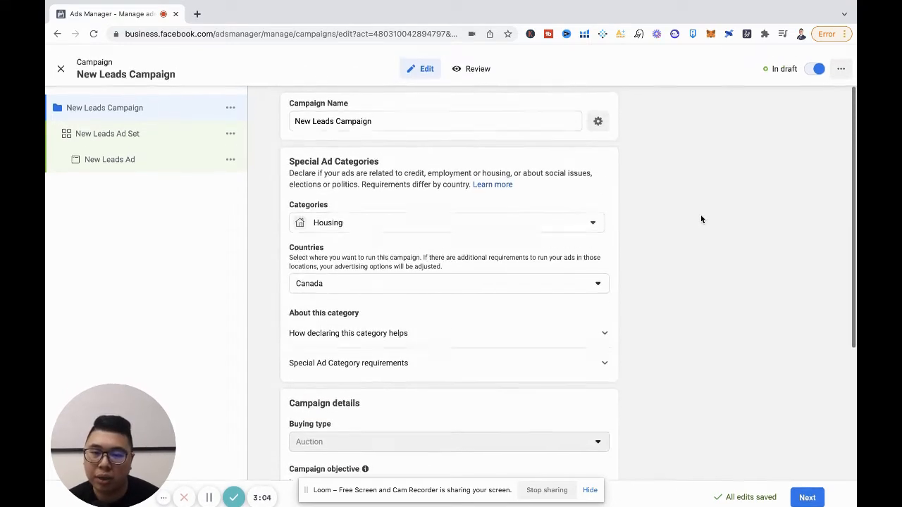
Review the new ad set's conversion location, dynamic creative, budget, schedule and audience settings, and close the editor without publishing the draft.
{"action": "left_click", "coordinate": [107, 126]}
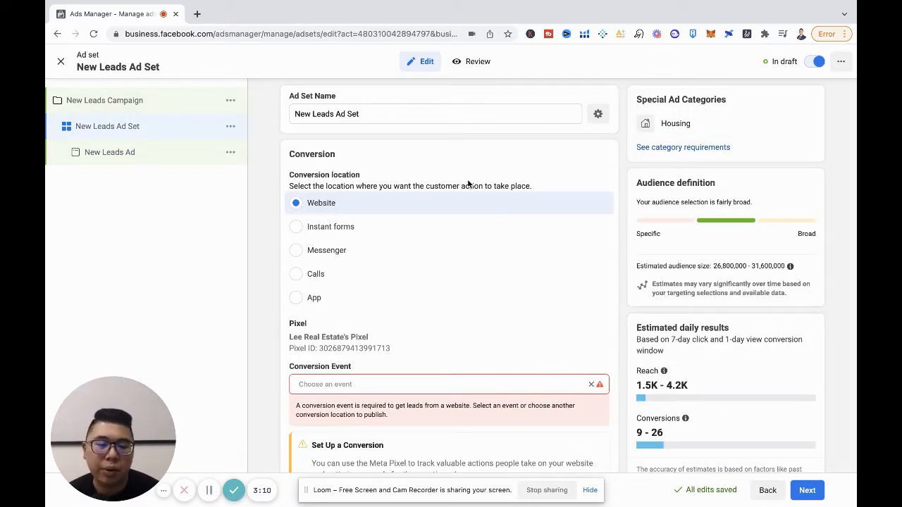
{"action": "scroll", "coordinate": [468, 182], "scroll_direction": "down", "scroll_amount": 3}
{"action": "scroll", "coordinate": [468, 185], "scroll_direction": "up", "scroll_amount": 2}
{"action": "scroll", "coordinate": [458, 197], "scroll_direction": "down", "scroll_amount": 1}
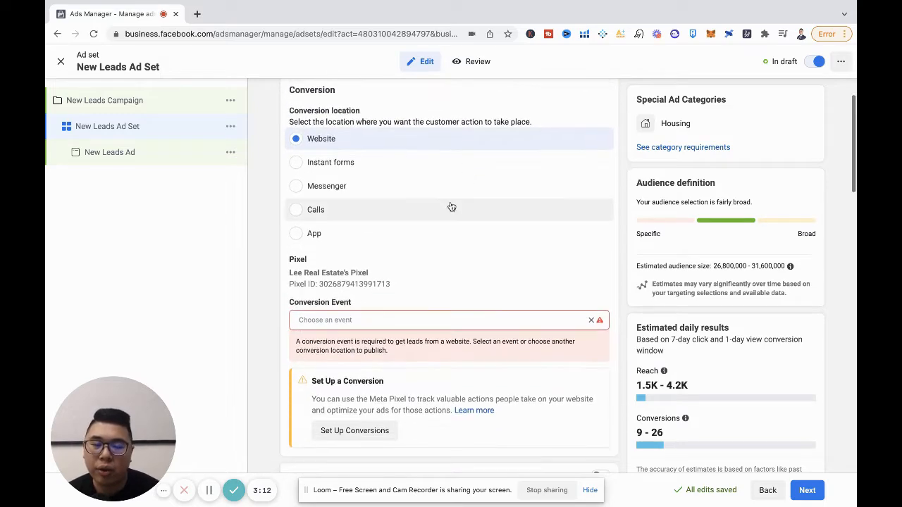
{"action": "scroll", "coordinate": [451, 206], "scroll_direction": "up", "scroll_amount": 2}
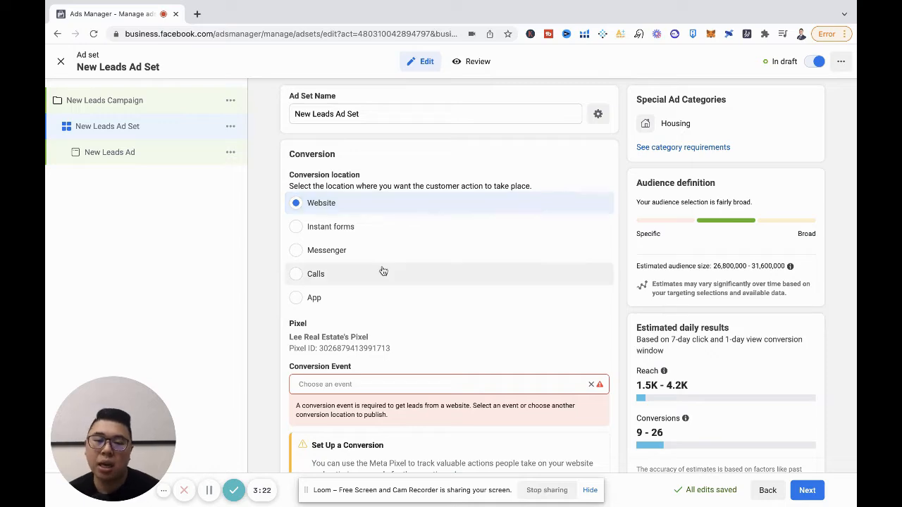
{"action": "scroll", "coordinate": [383, 271], "scroll_direction": "down", "scroll_amount": 5}
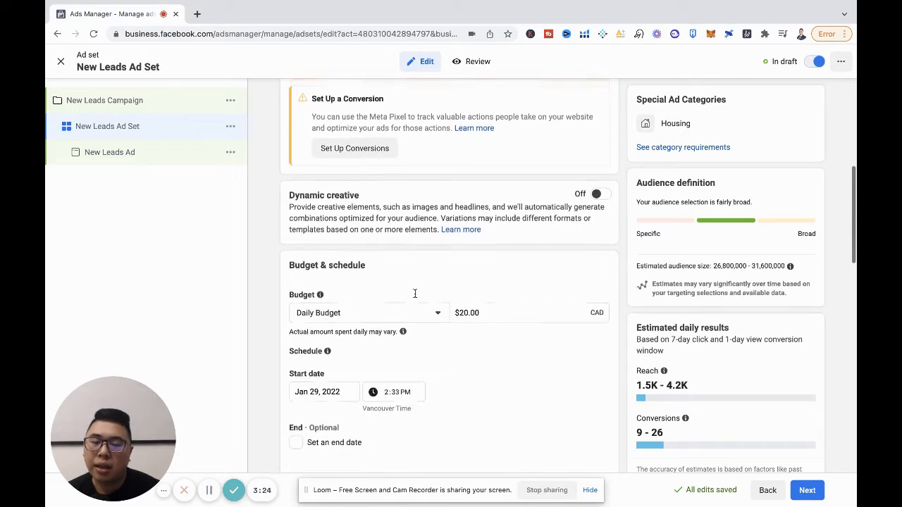
{"action": "scroll", "coordinate": [388, 245], "scroll_direction": "up", "scroll_amount": 1}
{"action": "scroll", "coordinate": [394, 145], "scroll_direction": "down", "scroll_amount": 5}
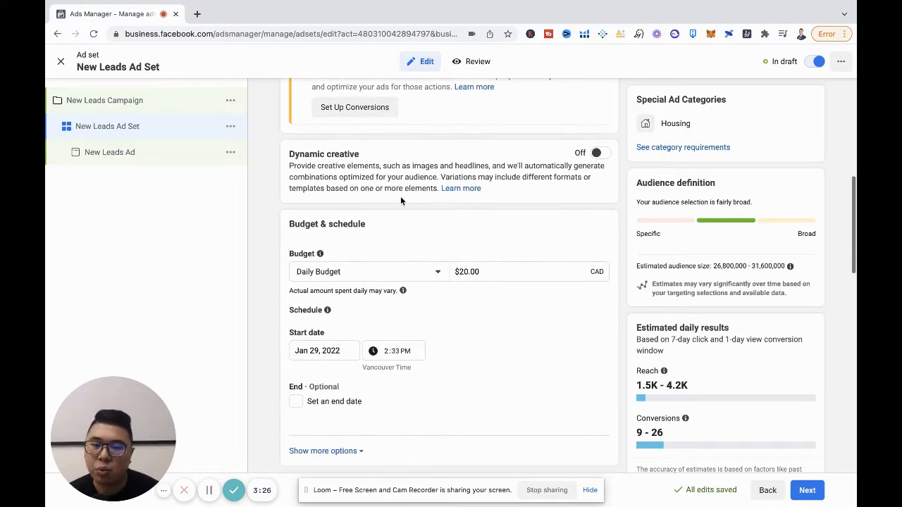
{"action": "scroll", "coordinate": [400, 196], "scroll_direction": "down", "scroll_amount": 1}
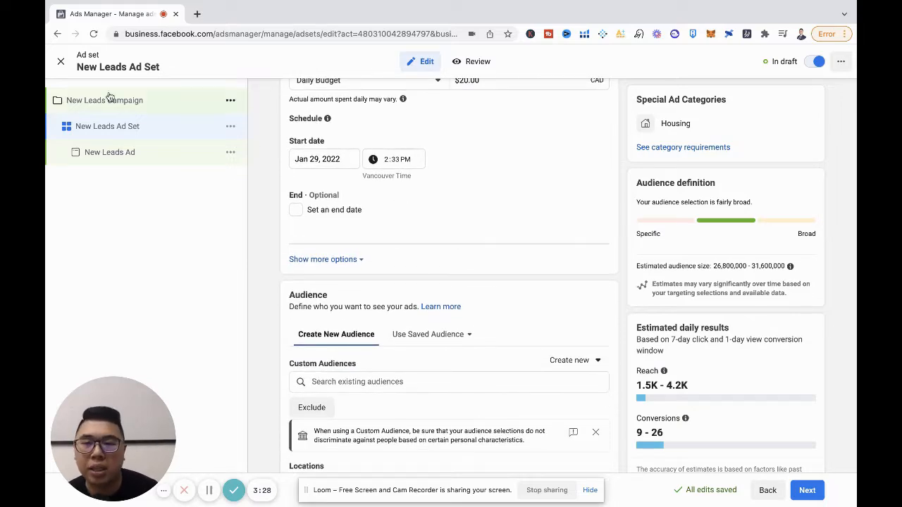
{"action": "left_click", "coordinate": [62, 62]}
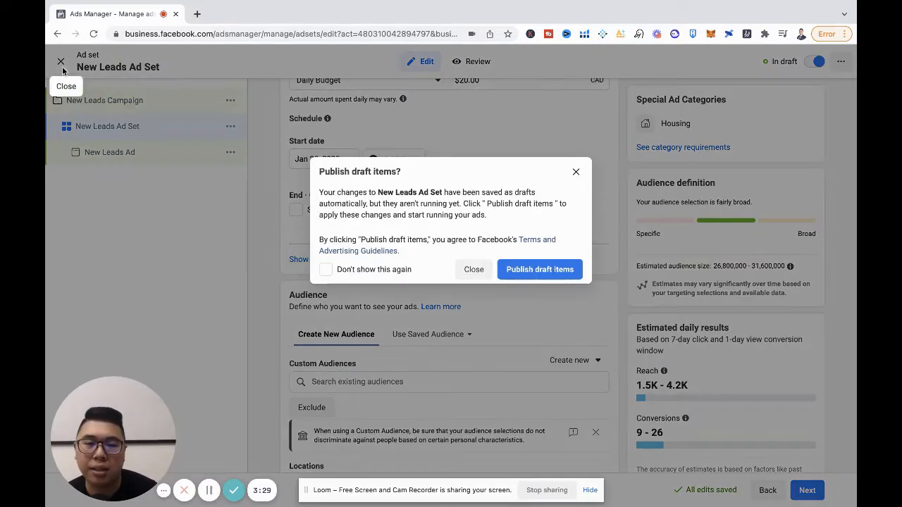
{"action": "left_click", "coordinate": [473, 269]}
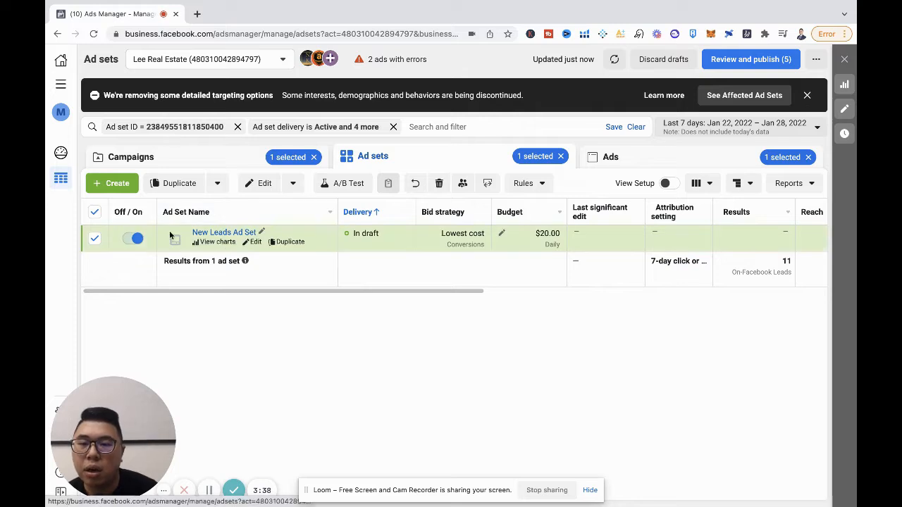
Return to the campaign list and open the GAL Generation campaign to view its campaign details.
{"action": "left_click", "coordinate": [220, 162]}
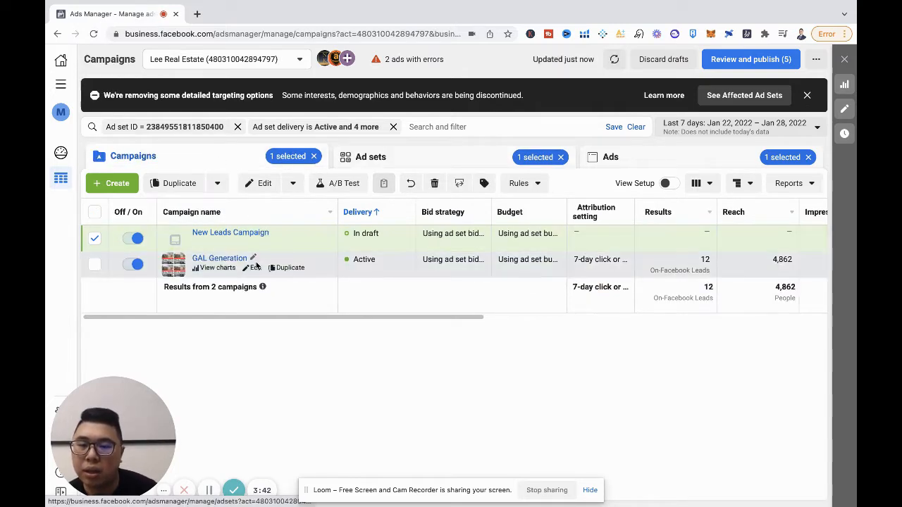
{"action": "left_click", "coordinate": [254, 268]}
{"action": "scroll", "coordinate": [433, 323], "scroll_direction": "down", "scroll_amount": 5}
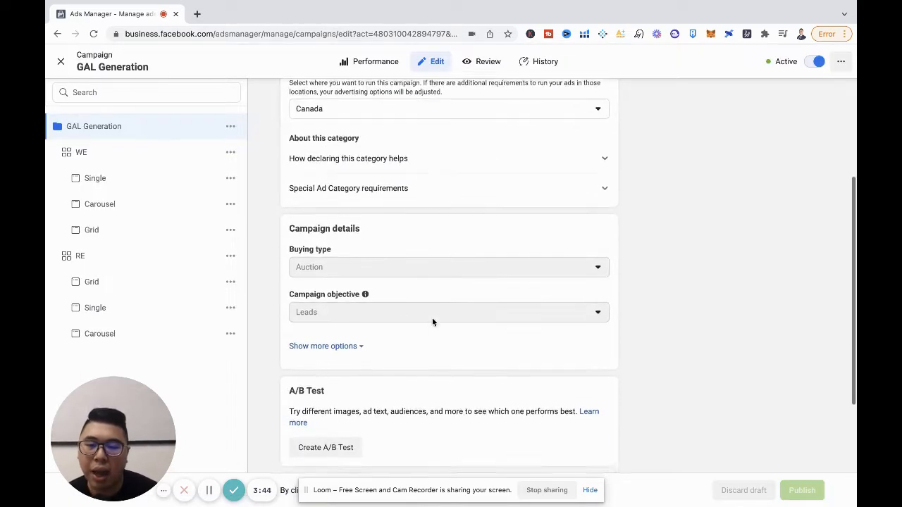
Open the WE ad set and examine its conversion location, Facebook page, dynamic creative and daily budget settings.
{"action": "left_click", "coordinate": [94, 153]}
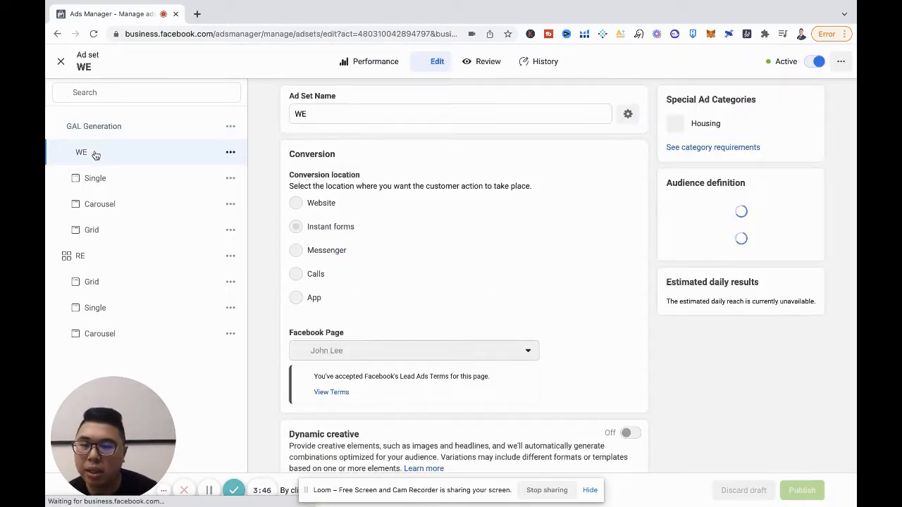
{"action": "mouse_move", "coordinate": [337, 205]}
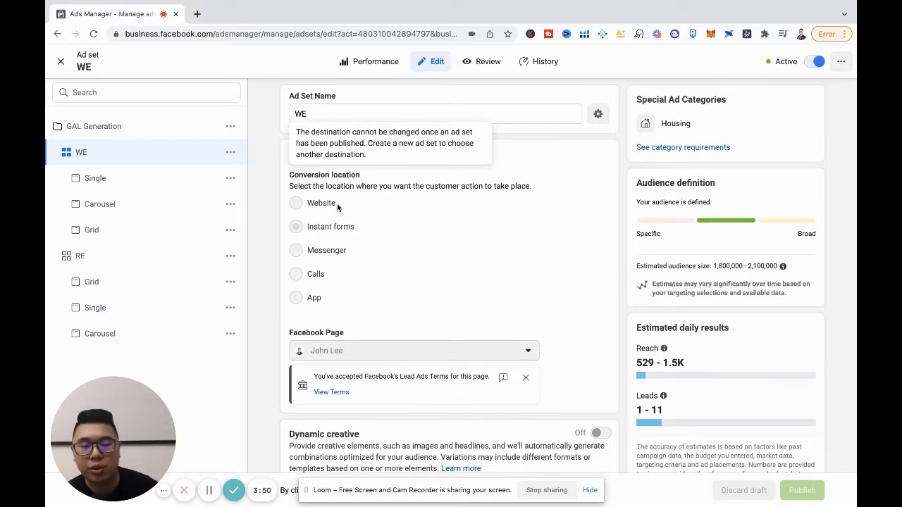
{"action": "mouse_move", "coordinate": [343, 229]}
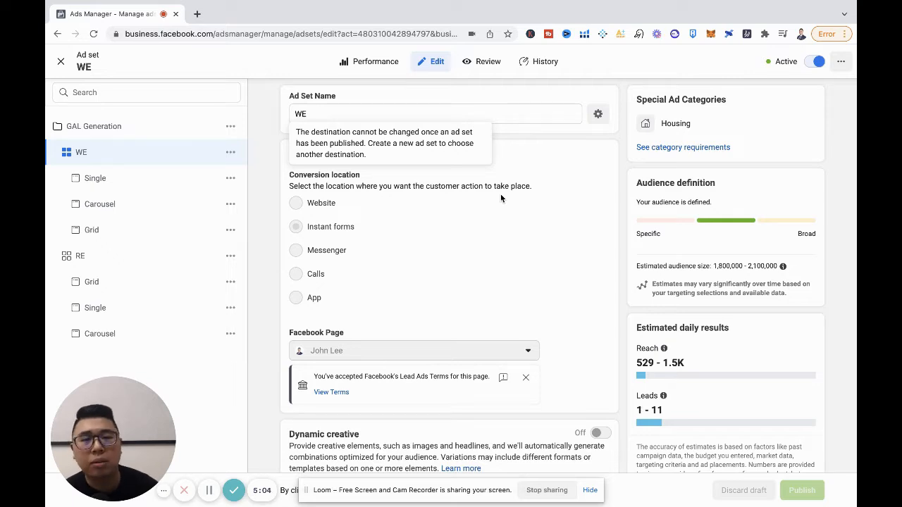
{"action": "scroll", "coordinate": [500, 194], "scroll_direction": "down", "scroll_amount": 3}
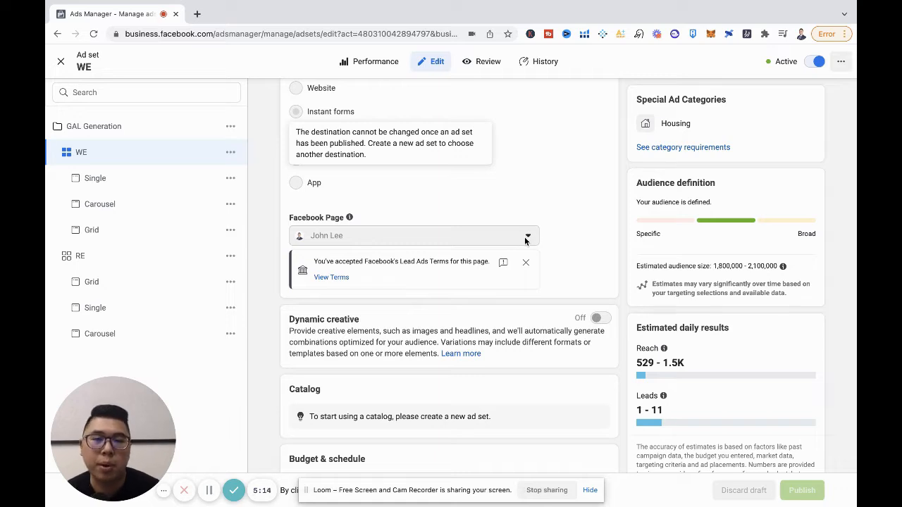
{"action": "scroll", "coordinate": [527, 238], "scroll_direction": "down", "scroll_amount": 1}
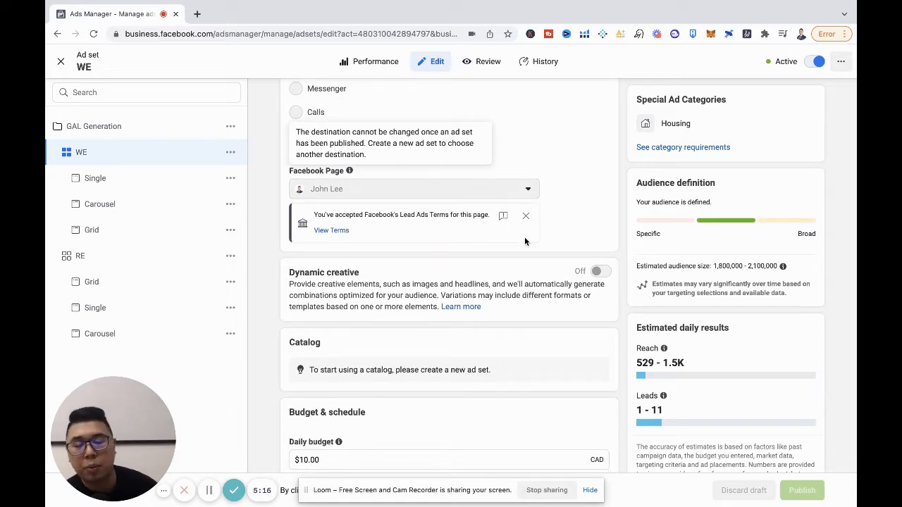
{"action": "scroll", "coordinate": [524, 241], "scroll_direction": "down", "scroll_amount": 1}
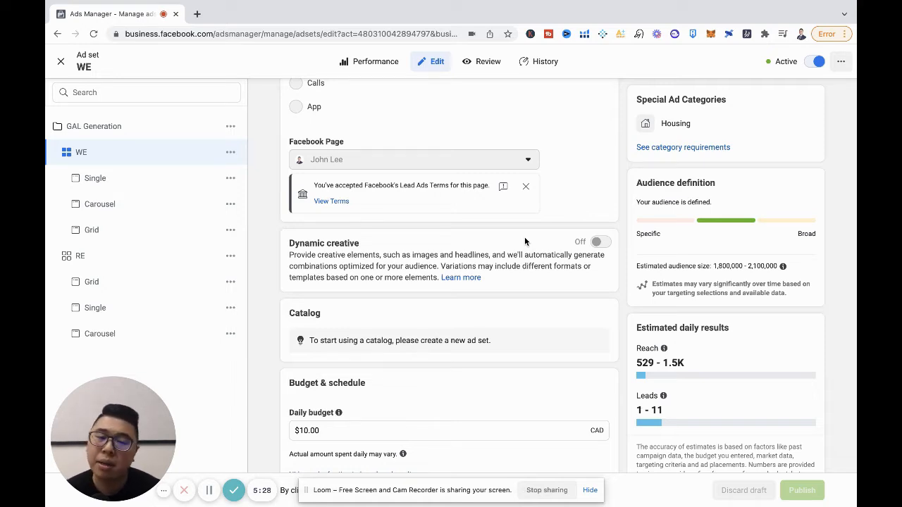
Review the WE ad set's daily budget, estimated daily leads graph and schedule, briefly turning the optional end date on and off.
{"action": "scroll", "coordinate": [525, 241], "scroll_direction": "down", "scroll_amount": 2}
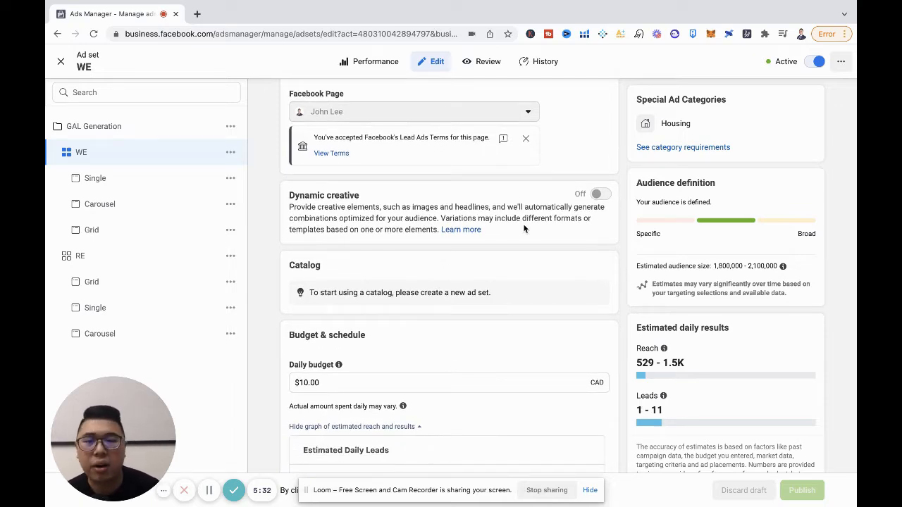
{"action": "scroll", "coordinate": [523, 227], "scroll_direction": "down", "scroll_amount": 5}
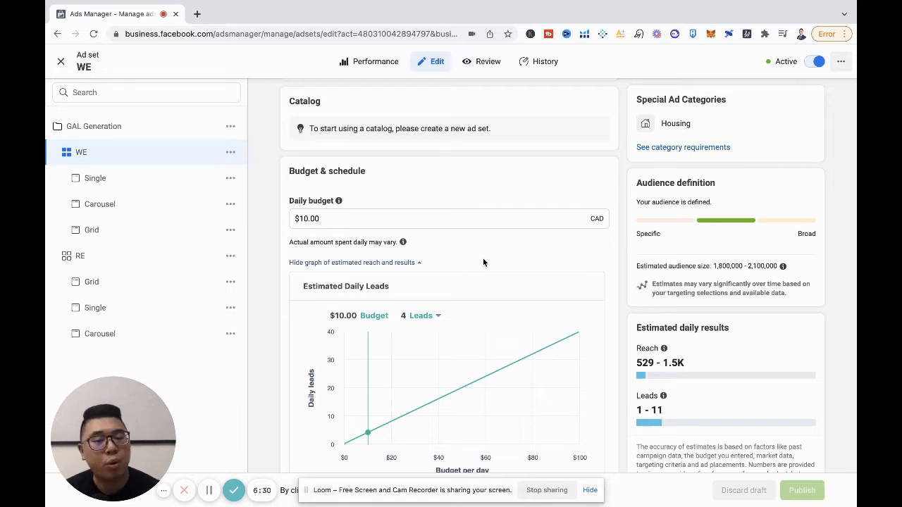
{"action": "scroll", "coordinate": [482, 263], "scroll_direction": "down", "scroll_amount": 3}
{"action": "scroll", "coordinate": [482, 262], "scroll_direction": "down", "scroll_amount": 2}
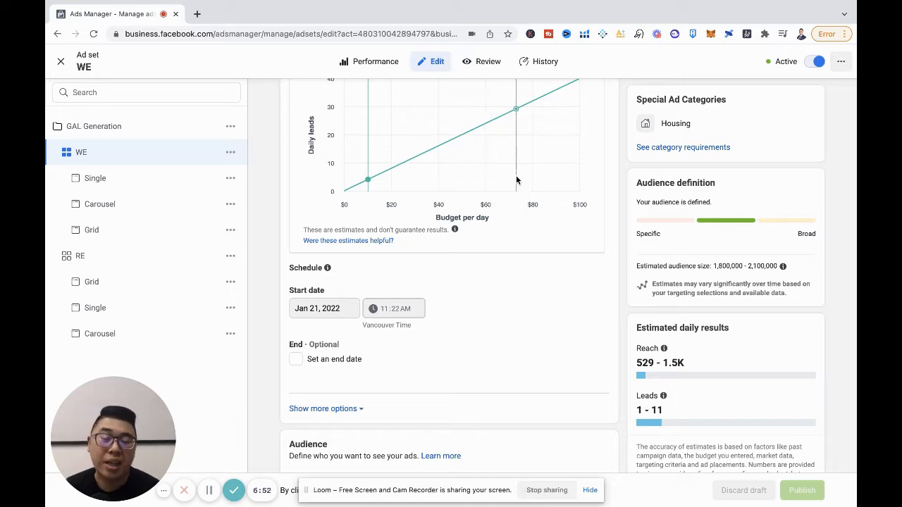
{"action": "scroll", "coordinate": [521, 343], "scroll_direction": "down", "scroll_amount": 1}
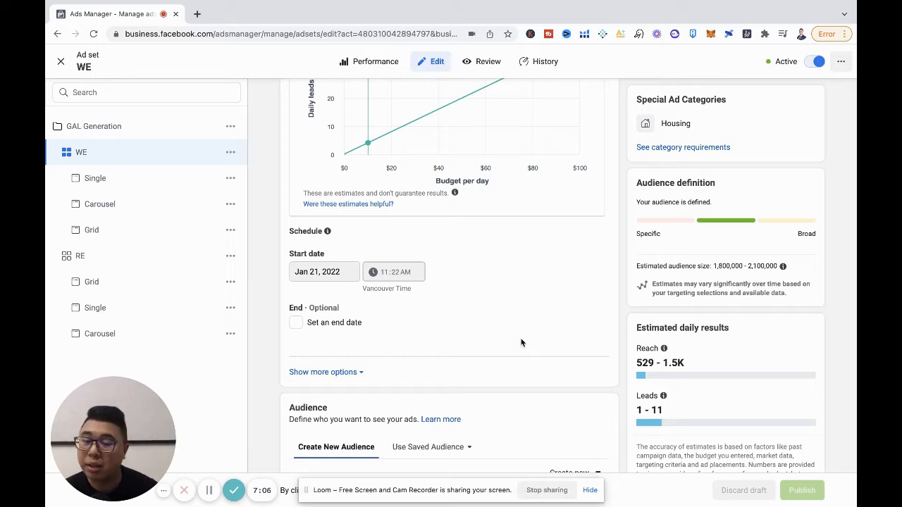
{"action": "scroll", "coordinate": [499, 383], "scroll_direction": "down", "scroll_amount": 2}
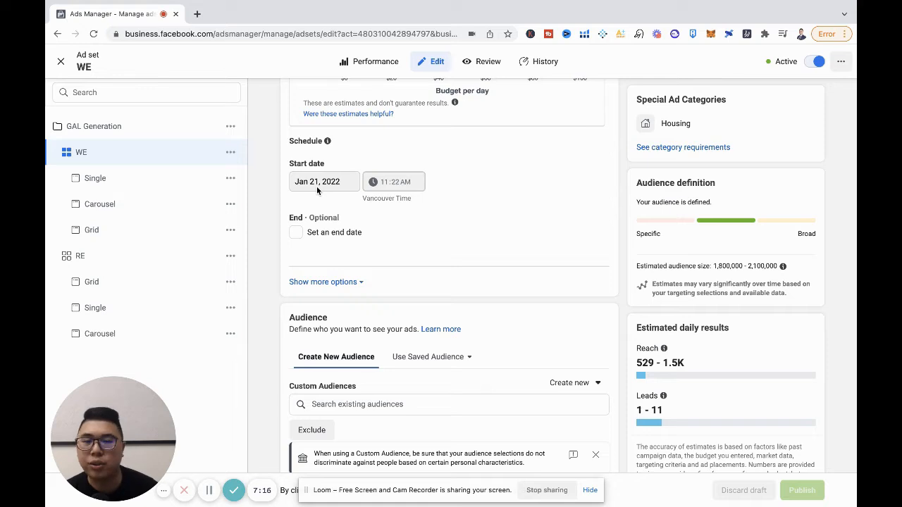
{"action": "left_click", "coordinate": [296, 234]}
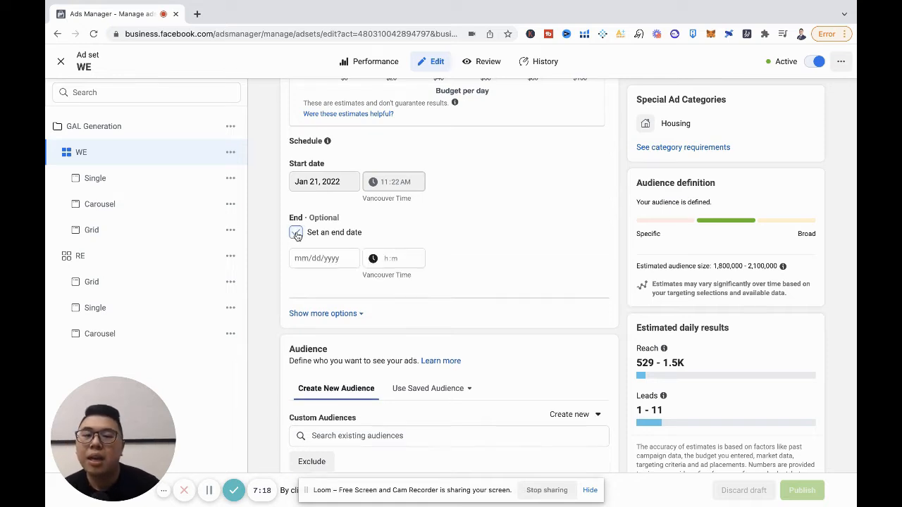
{"action": "left_click", "coordinate": [296, 234]}
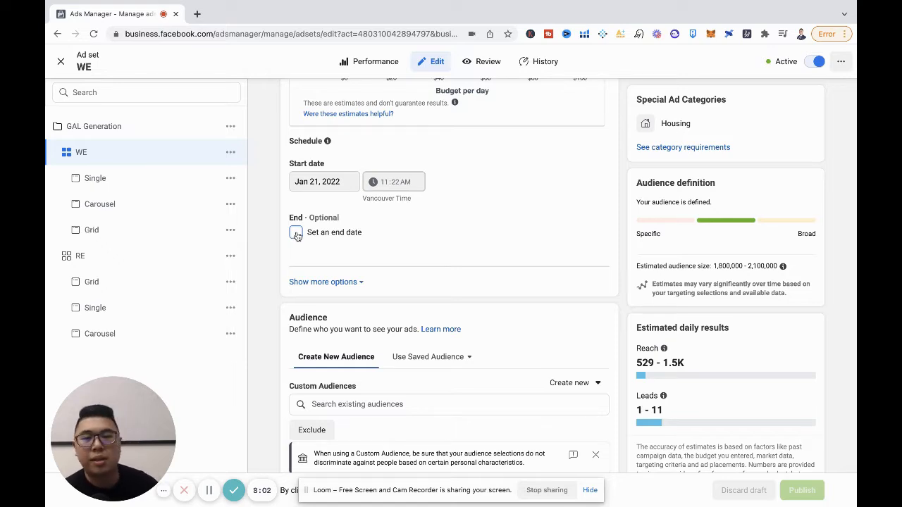
Examine the WE ad set's audience settings, including custom audiences, location, age, gender, detailed targeting and languages.
{"action": "scroll", "coordinate": [377, 240], "scroll_direction": "down", "scroll_amount": 3}
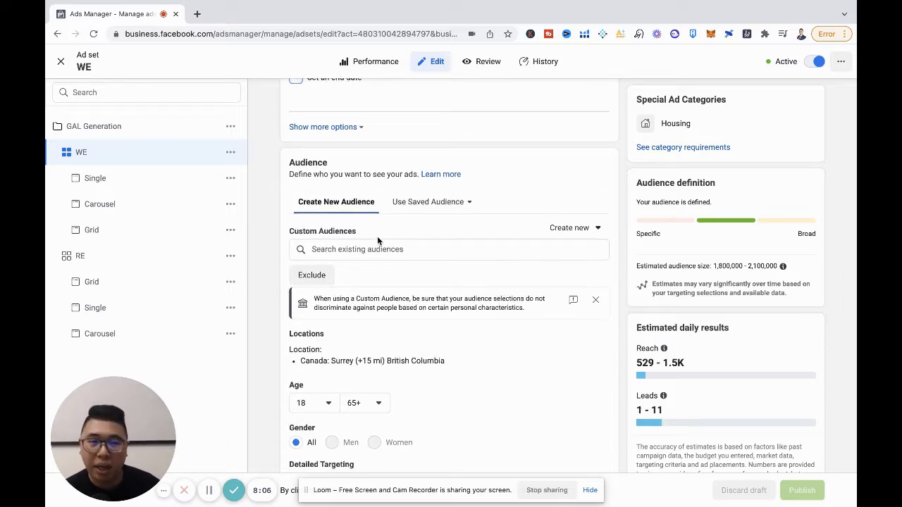
{"action": "scroll", "coordinate": [397, 248], "scroll_direction": "down", "scroll_amount": 1}
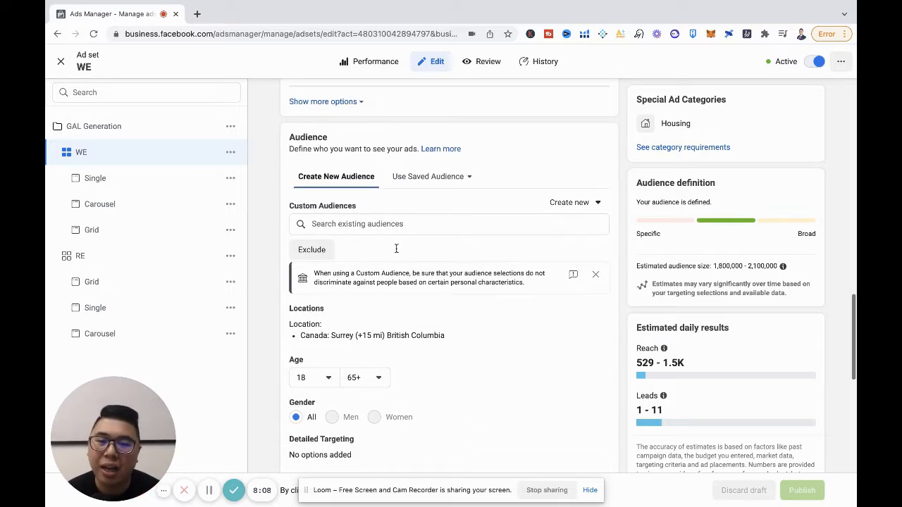
{"action": "scroll", "coordinate": [397, 251], "scroll_direction": "down", "scroll_amount": 1}
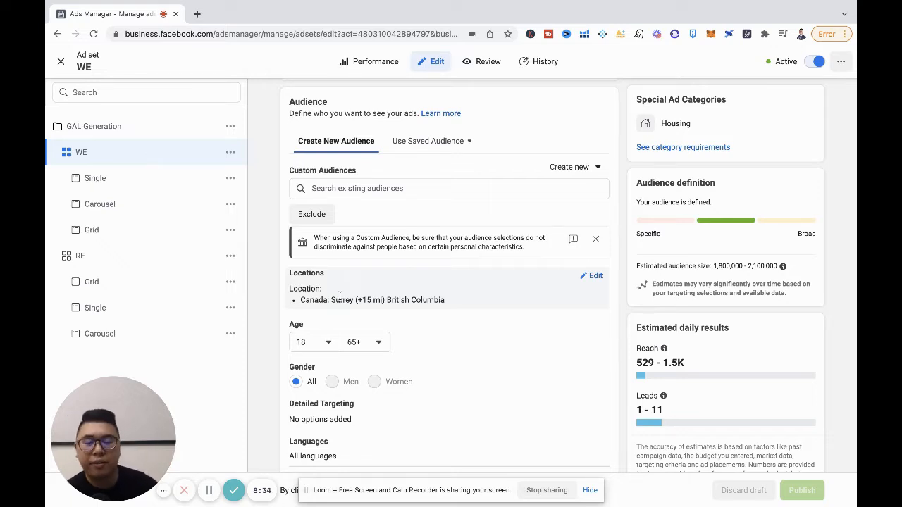
{"action": "scroll", "coordinate": [412, 289], "scroll_direction": "down", "scroll_amount": 1}
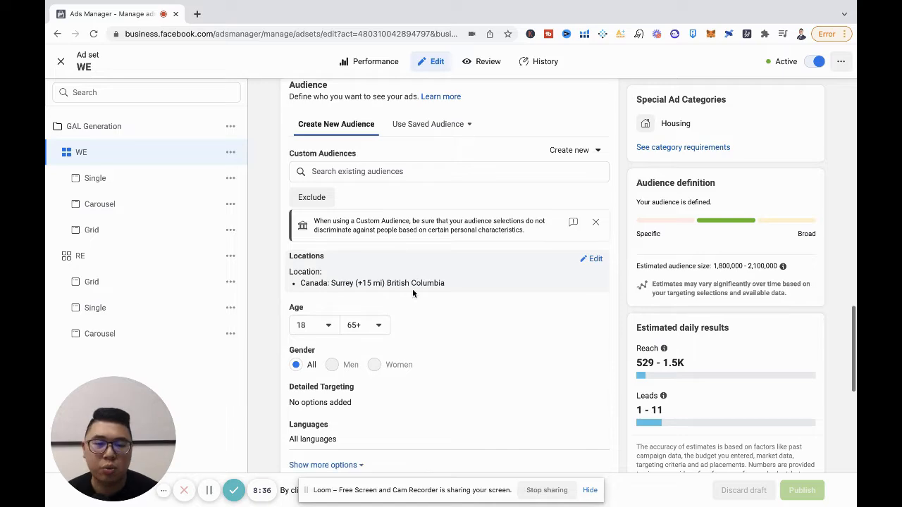
{"action": "scroll", "coordinate": [412, 289], "scroll_direction": "down", "scroll_amount": 3}
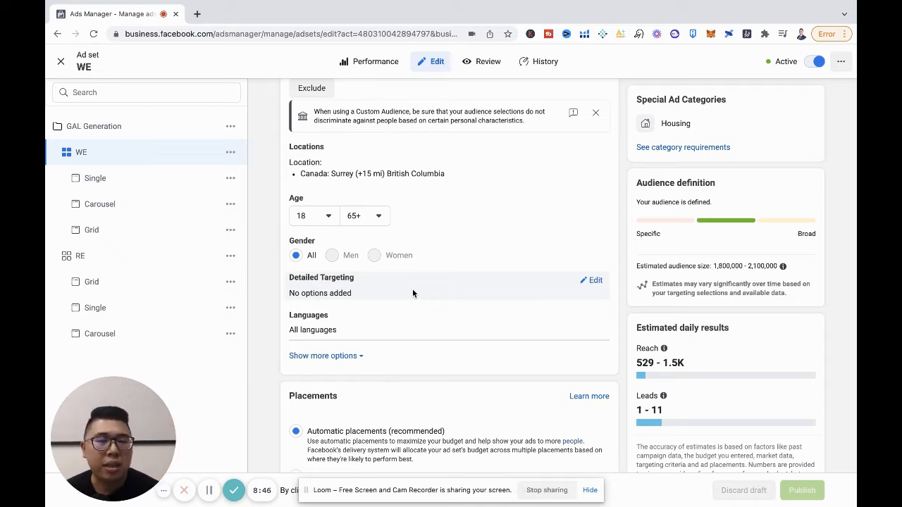
{"action": "scroll", "coordinate": [425, 300], "scroll_direction": "down", "scroll_amount": 1}
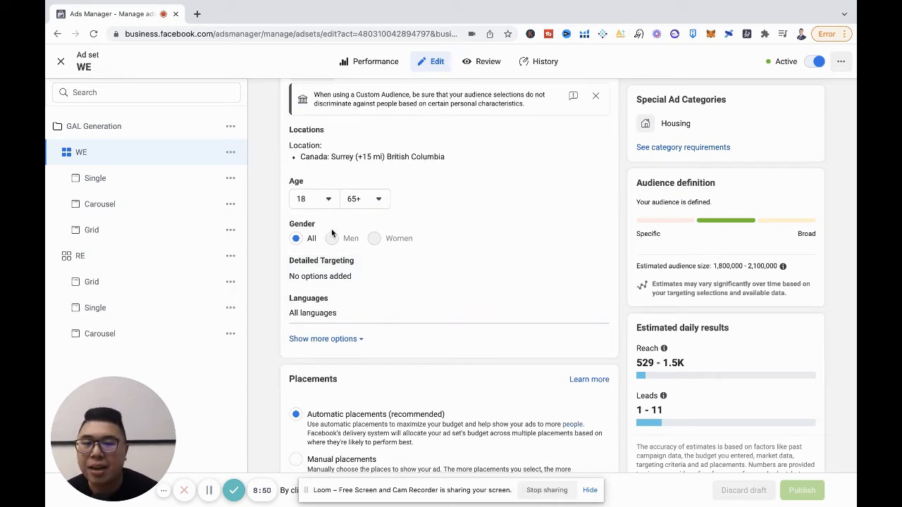
{"action": "scroll", "coordinate": [397, 207], "scroll_direction": "down", "scroll_amount": 1}
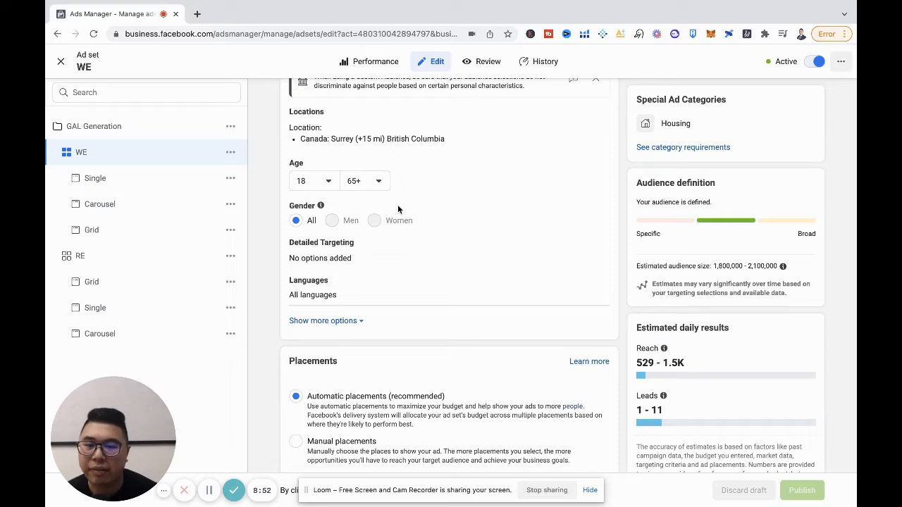
Review the WE ad set's placements and its optimization and delivery settings alongside the audience definition and estimated daily results.
{"action": "scroll", "coordinate": [398, 208], "scroll_direction": "down", "scroll_amount": 3}
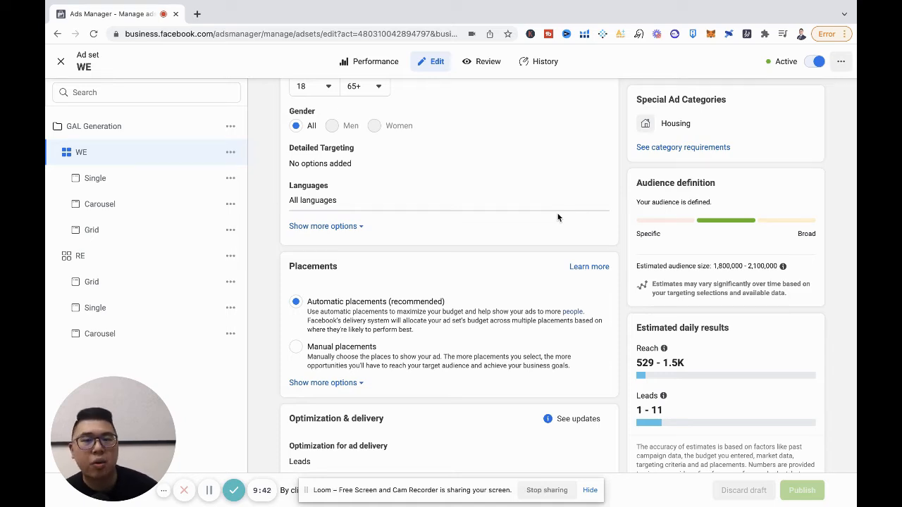
{"action": "scroll", "coordinate": [557, 217], "scroll_direction": "down", "scroll_amount": 3}
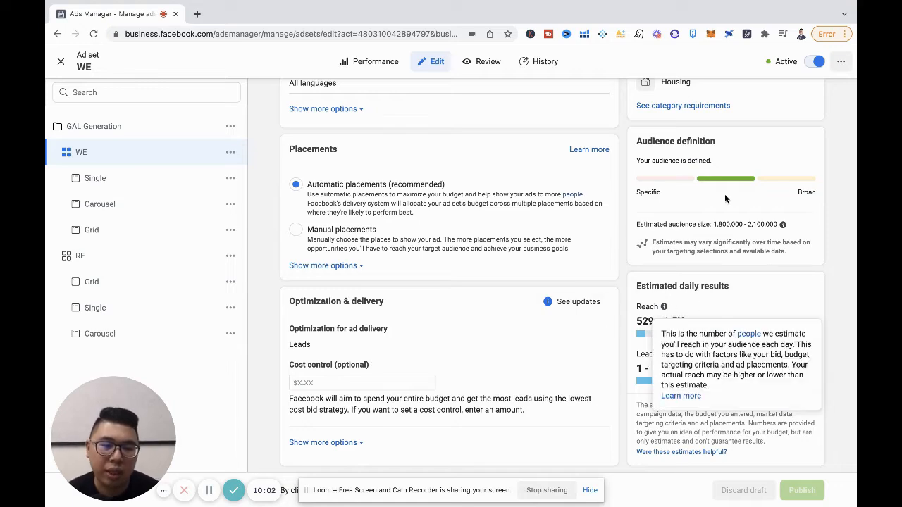
{"action": "scroll", "coordinate": [687, 352], "scroll_direction": "up", "scroll_amount": 1}
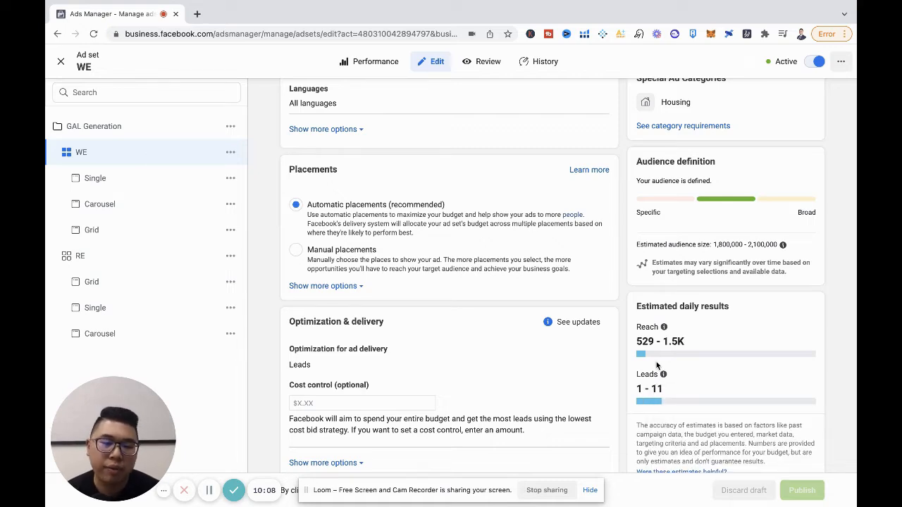
{"action": "scroll", "coordinate": [710, 366], "scroll_direction": "down", "scroll_amount": 1}
{"action": "scroll", "coordinate": [651, 359], "scroll_direction": "up", "scroll_amount": 6}
{"action": "scroll", "coordinate": [651, 361], "scroll_direction": "down", "scroll_amount": 3}
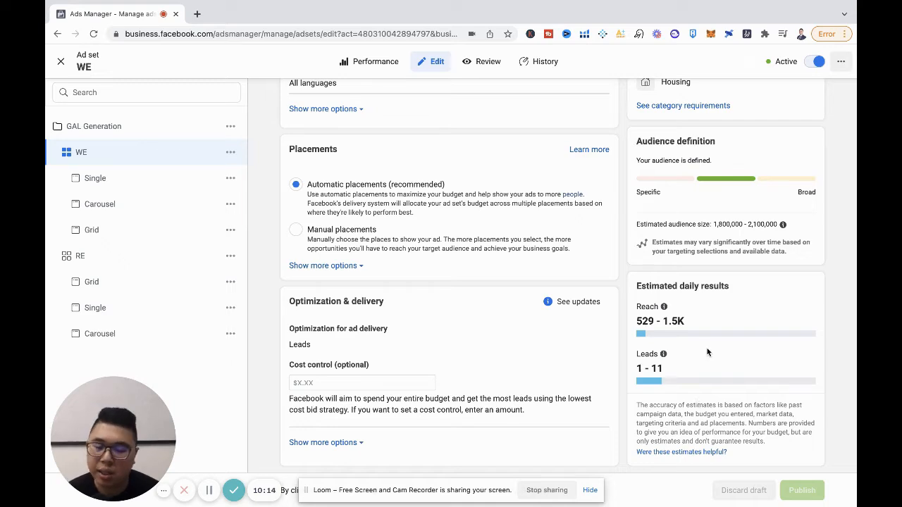
{"action": "scroll", "coordinate": [652, 220], "scroll_direction": "up", "scroll_amount": 7}
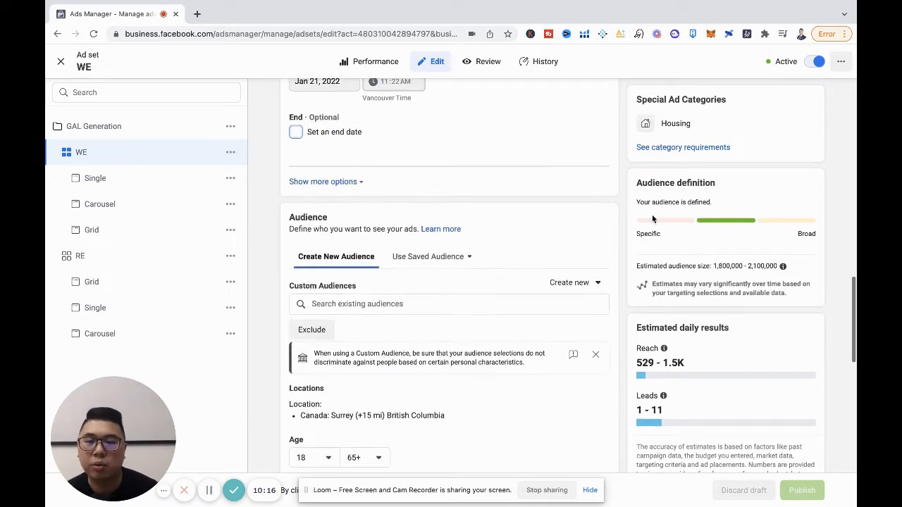
{"action": "scroll", "coordinate": [653, 220], "scroll_direction": "down", "scroll_amount": 7}
Go through the campaign hierarchy from the Single ad up to the GAL Generation campaign and back to the WE ad set.
{"action": "left_click", "coordinate": [104, 181]}
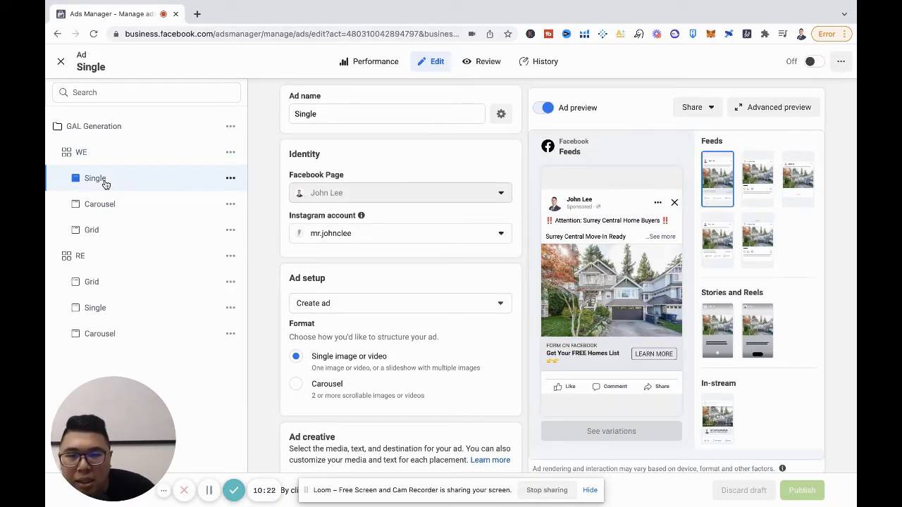
{"action": "left_click", "coordinate": [103, 156]}
{"action": "left_click", "coordinate": [102, 128]}
{"action": "left_click", "coordinate": [105, 152]}
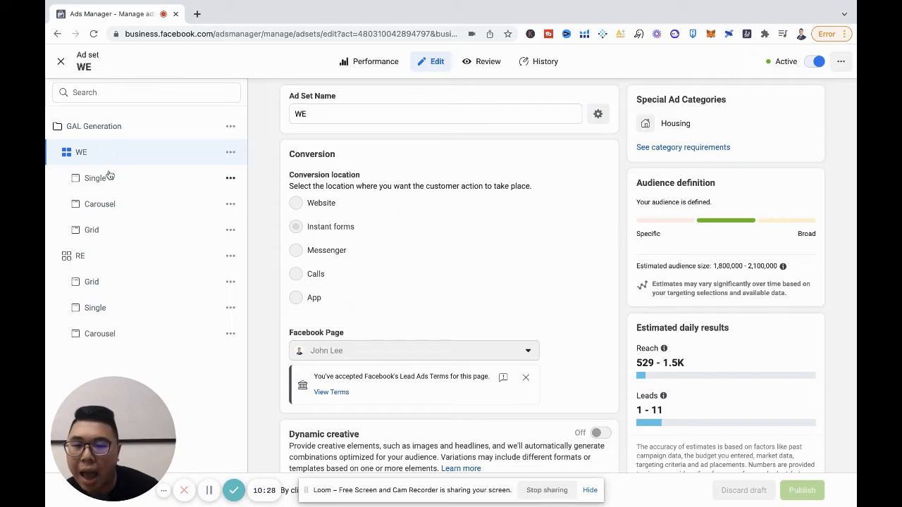
Compare the previews and formats of the Single, Carousel and Grid ads in the WE ad set.
{"action": "left_click", "coordinate": [110, 180]}
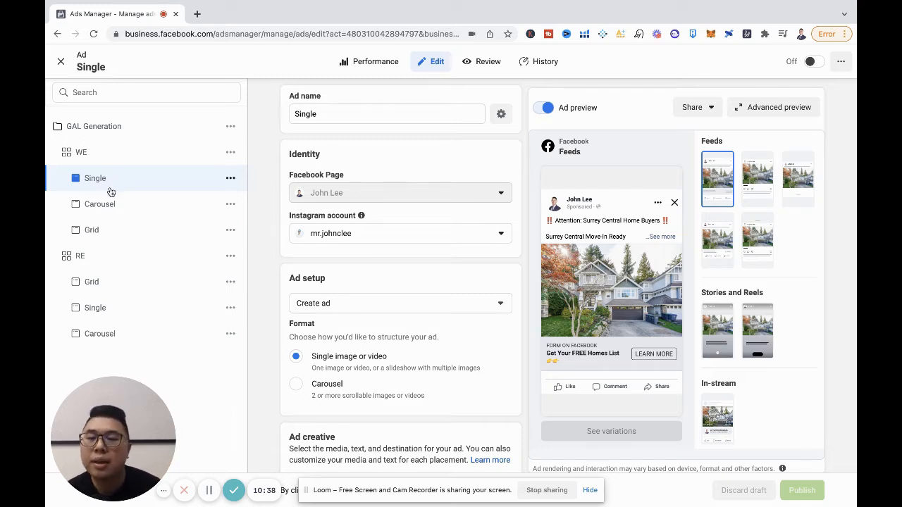
{"action": "left_click", "coordinate": [106, 204]}
{"action": "left_click", "coordinate": [95, 230]}
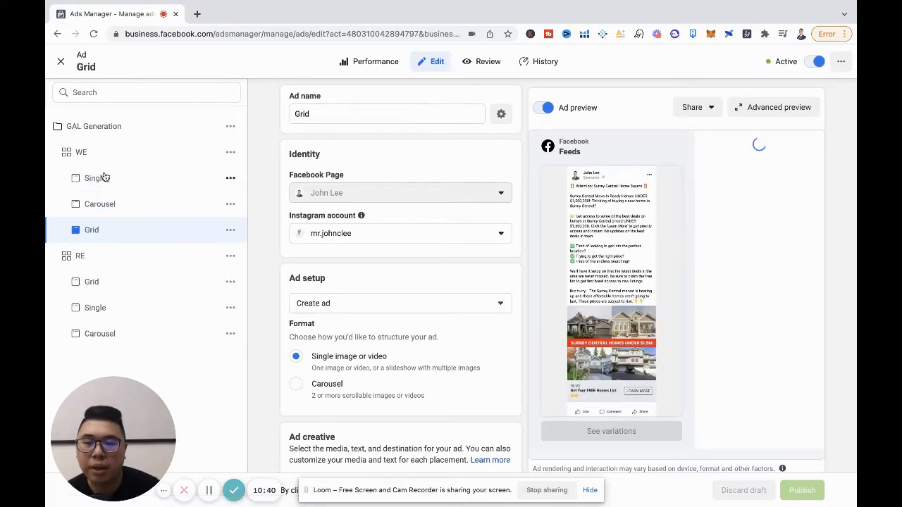
{"action": "left_click", "coordinate": [102, 178]}
{"action": "left_click", "coordinate": [106, 207]}
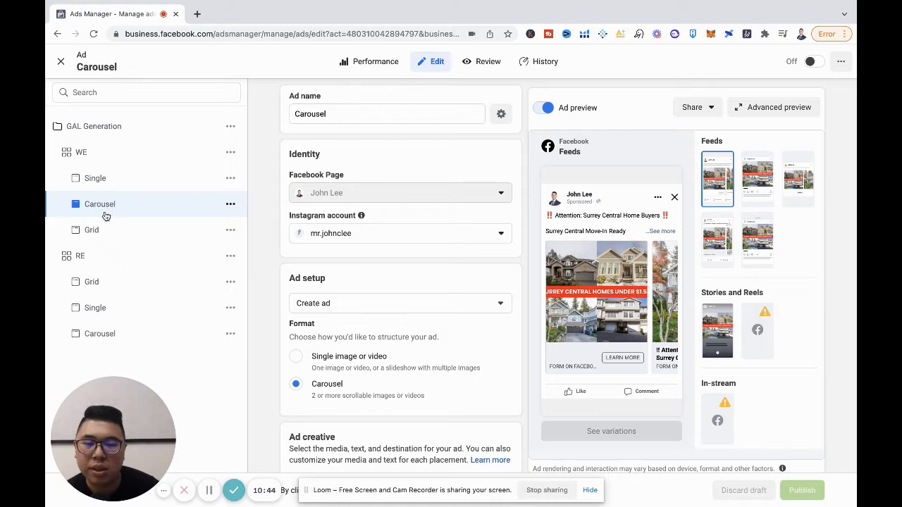
{"action": "left_click", "coordinate": [103, 229]}
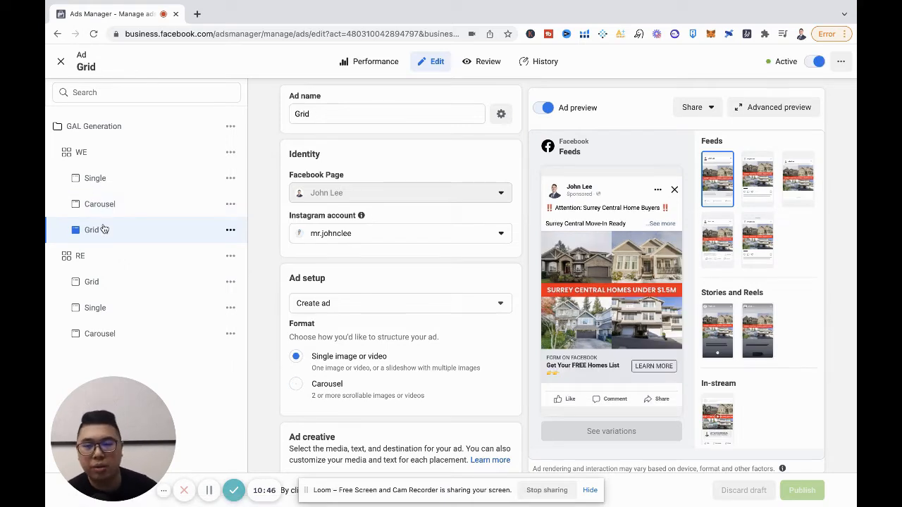
Open the WE ad set's Single ad and review its identity, format and media placements down to the primary text.
{"action": "left_click", "coordinate": [102, 178]}
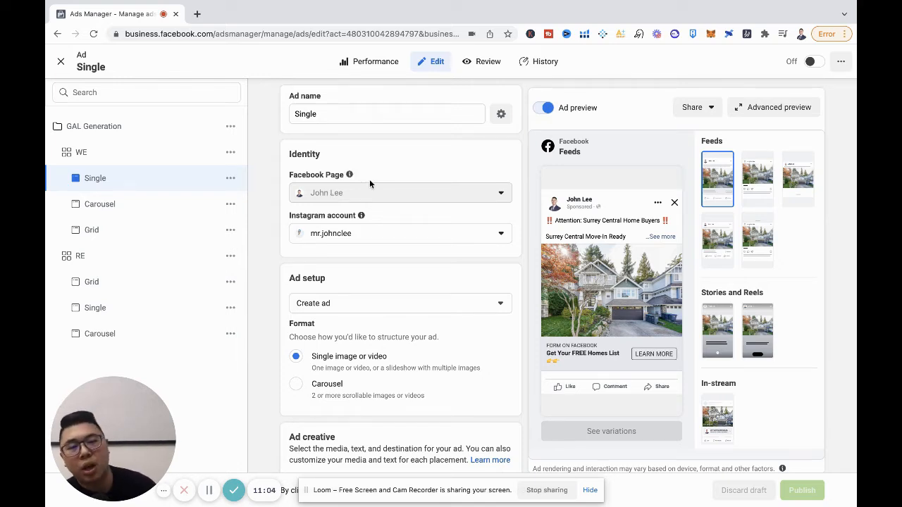
{"action": "scroll", "coordinate": [445, 244], "scroll_direction": "down", "scroll_amount": 3}
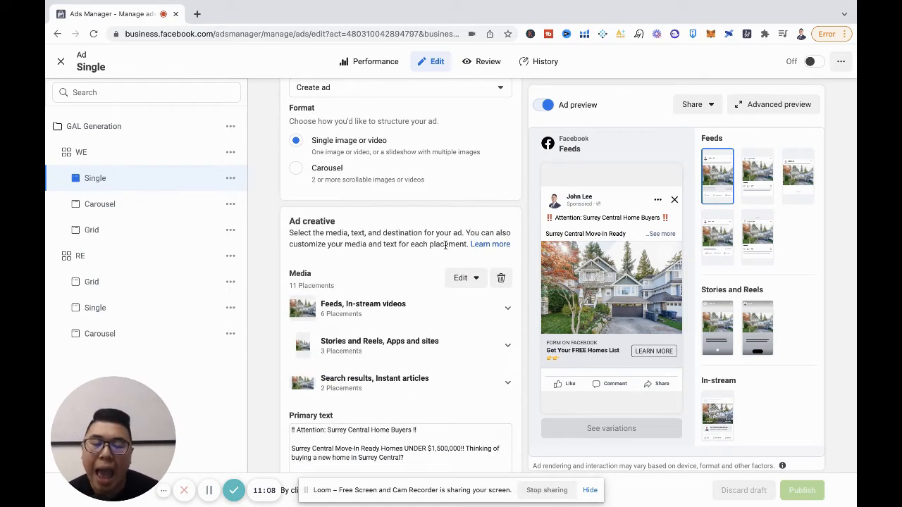
{"action": "scroll", "coordinate": [445, 244], "scroll_direction": "down", "scroll_amount": 1}
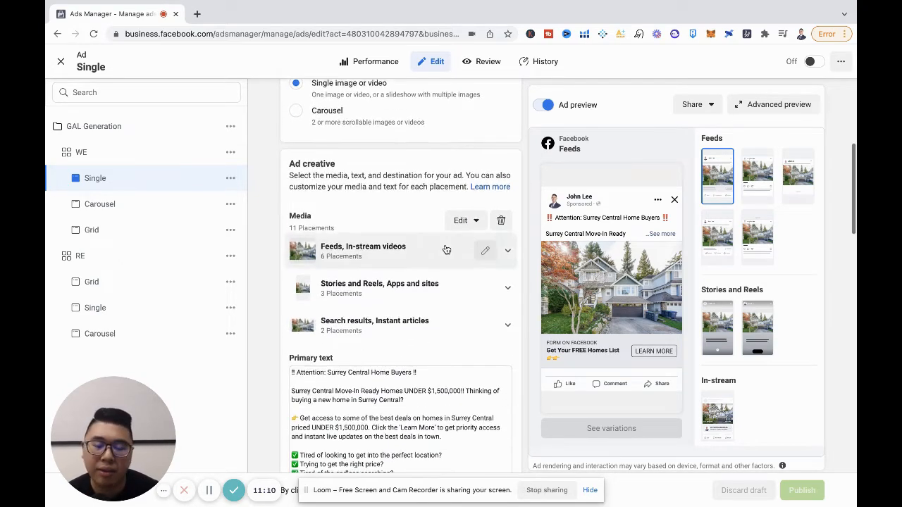
{"action": "scroll", "coordinate": [445, 250], "scroll_direction": "down", "scroll_amount": 2}
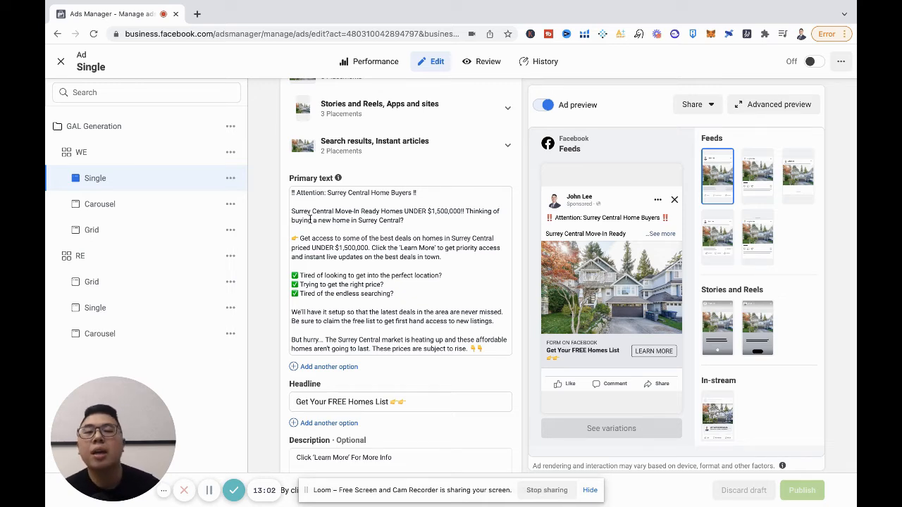
Review the Single ad's primary text from the opening attention line down to the three check-marked questions.
{"action": "mouse_move", "coordinate": [348, 3]}
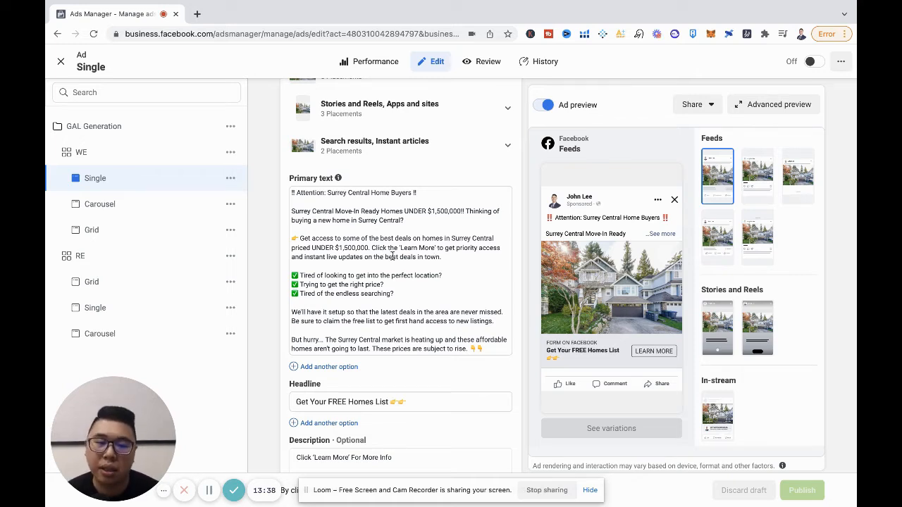
{"action": "scroll", "coordinate": [437, 253], "scroll_direction": "down", "scroll_amount": 1}
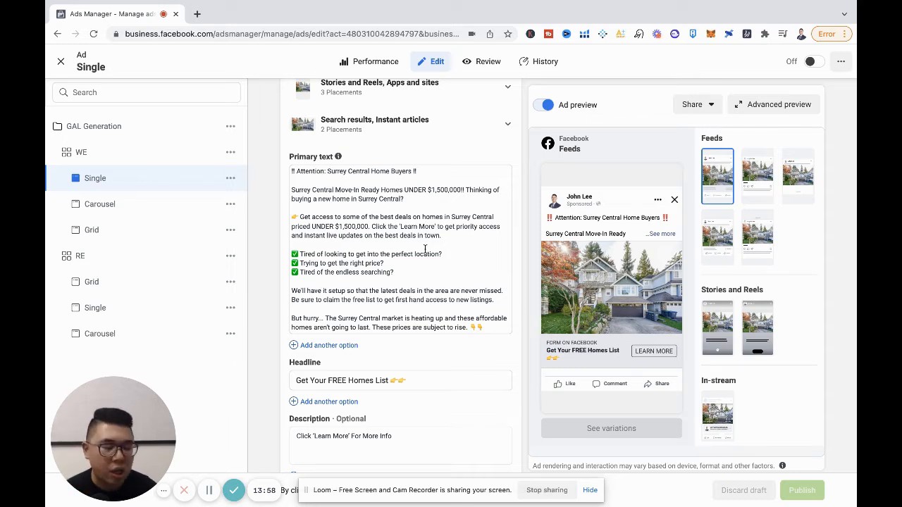
{"action": "left_click_drag", "start_coordinate": [397, 227], "coordinate": [451, 226]}
{"action": "left_click", "coordinate": [452, 226]}
{"action": "scroll", "coordinate": [381, 240], "scroll_direction": "down", "scroll_amount": 1}
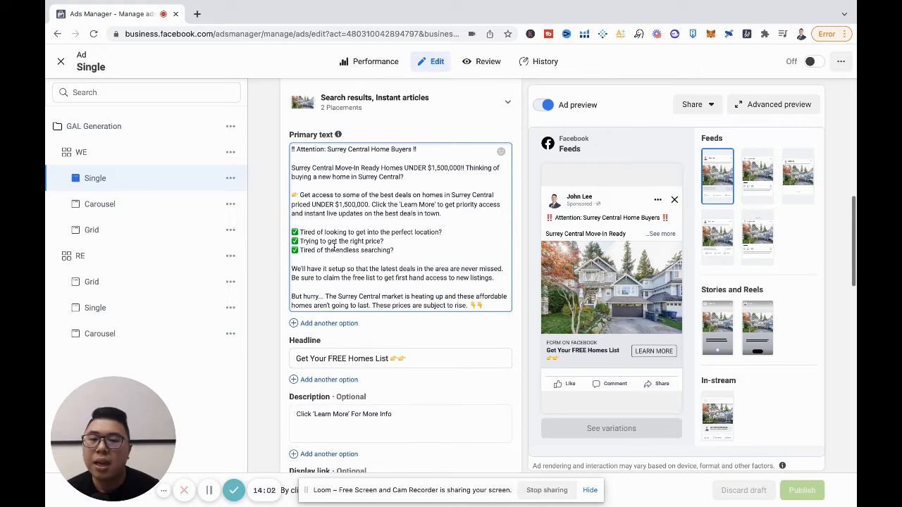
{"action": "left_click", "coordinate": [295, 224]}
{"action": "left_click_drag", "start_coordinate": [294, 223], "coordinate": [384, 258]}
{"action": "left_click", "coordinate": [396, 257]}
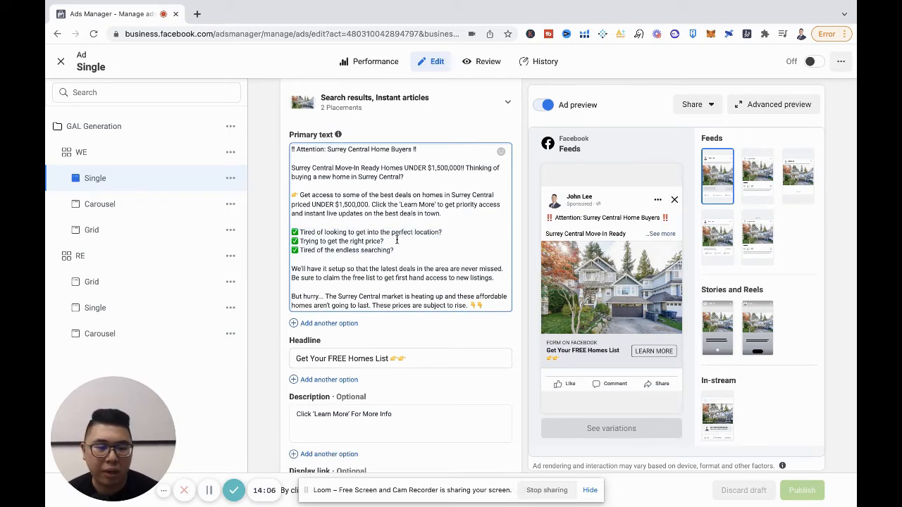
Examine how the check-marked questions lead into the primary text's paragraph on the latest deals and claiming the free list.
{"action": "scroll", "coordinate": [396, 239], "scroll_direction": "down", "scroll_amount": 1}
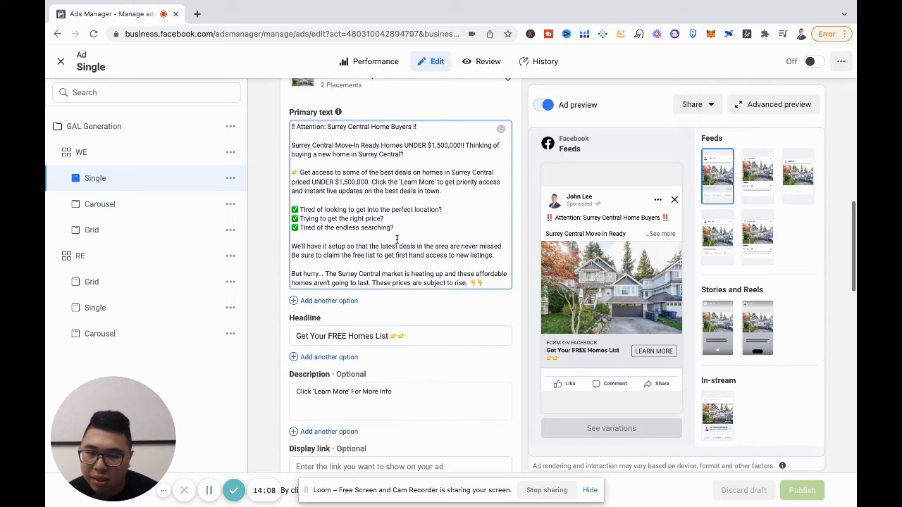
{"action": "left_click_drag", "start_coordinate": [333, 244], "coordinate": [435, 252]}
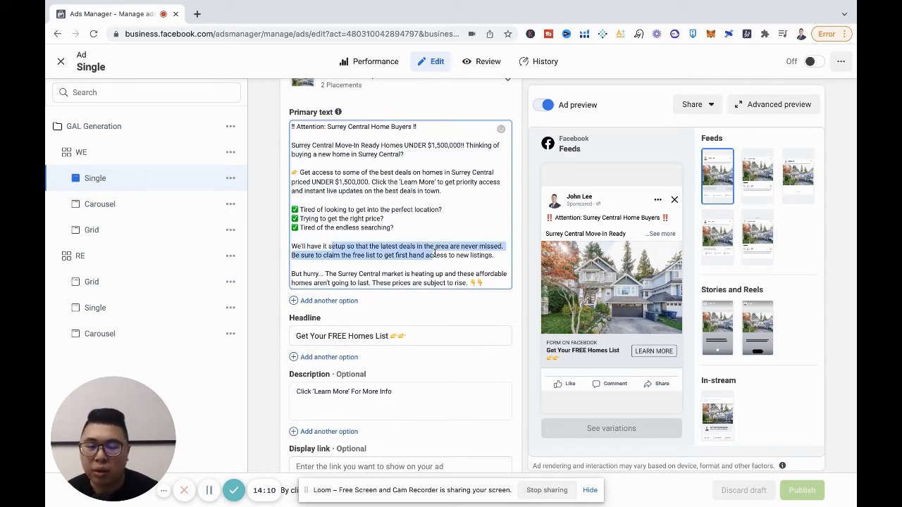
{"action": "left_click", "coordinate": [379, 216]}
{"action": "left_click_drag", "start_coordinate": [389, 226], "coordinate": [309, 215]}
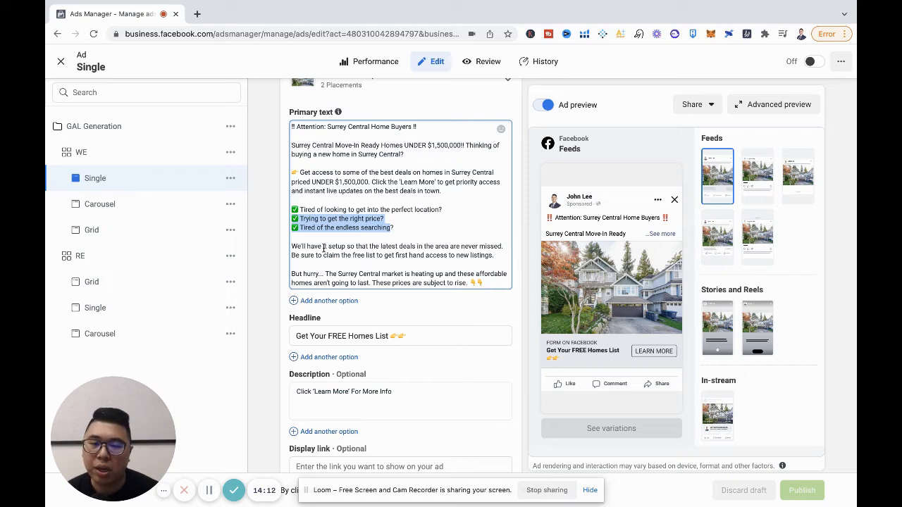
{"action": "left_click_drag", "start_coordinate": [323, 246], "coordinate": [433, 246]}
{"action": "left_click", "coordinate": [380, 247]}
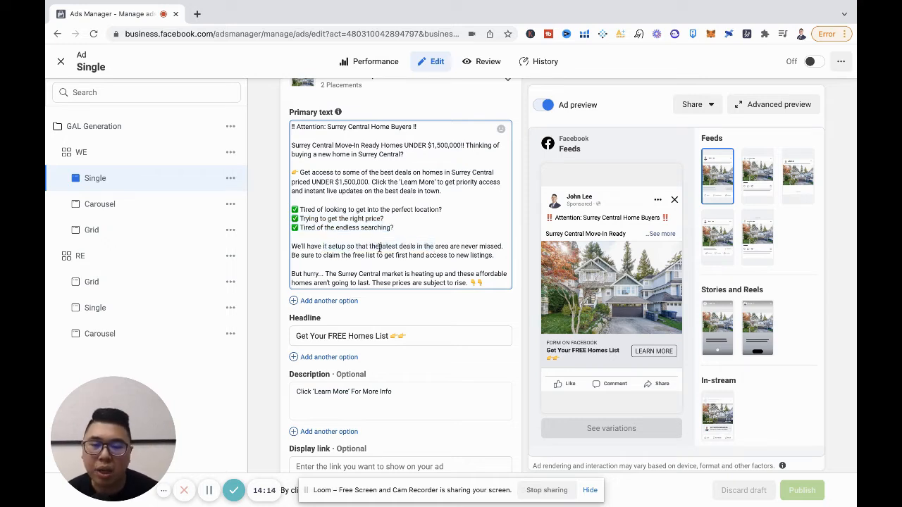
{"action": "left_click_drag", "start_coordinate": [324, 257], "coordinate": [482, 258]}
{"action": "left_click", "coordinate": [482, 258]}
Examine the closing "But hurry..." urgency paragraph of the Single ad's primary text.
{"action": "left_click_drag", "start_coordinate": [296, 275], "coordinate": [341, 276]}
{"action": "left_click", "coordinate": [334, 276]}
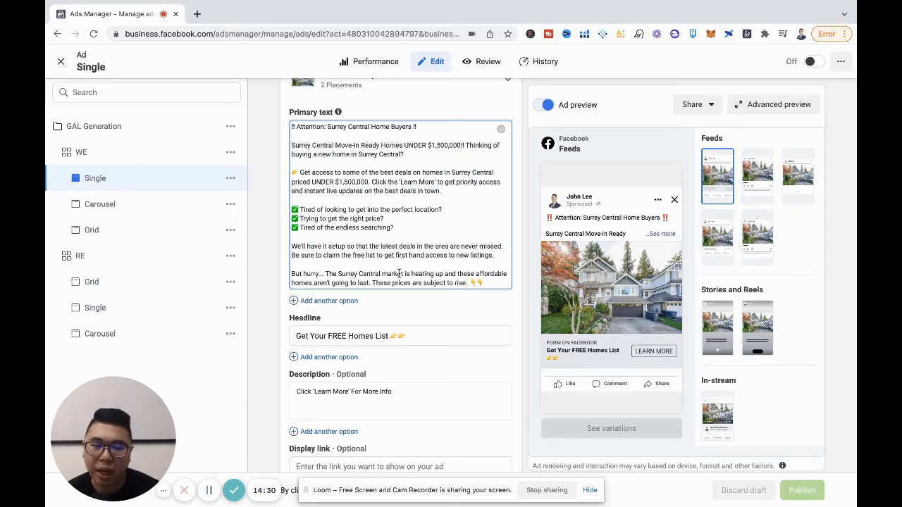
{"action": "left_click_drag", "start_coordinate": [399, 274], "coordinate": [442, 273]}
{"action": "left_click_drag", "start_coordinate": [323, 282], "coordinate": [433, 282]}
{"action": "left_click", "coordinate": [451, 280]}
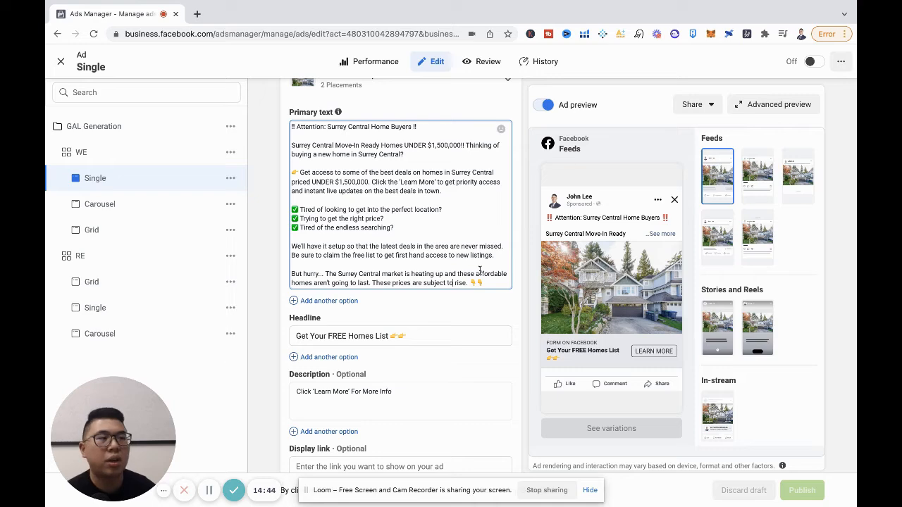
Review the Single ad's headline, description and available call-to-action options, leaving Learn more selected.
{"action": "scroll", "coordinate": [480, 271], "scroll_direction": "down", "scroll_amount": 3}
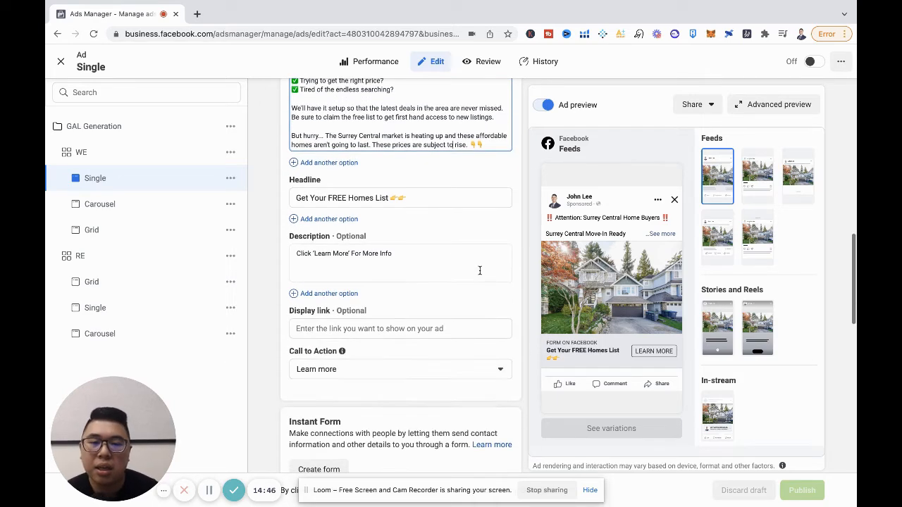
{"action": "left_click_drag", "start_coordinate": [408, 199], "coordinate": [343, 195]}
{"action": "left_click", "coordinate": [363, 198]}
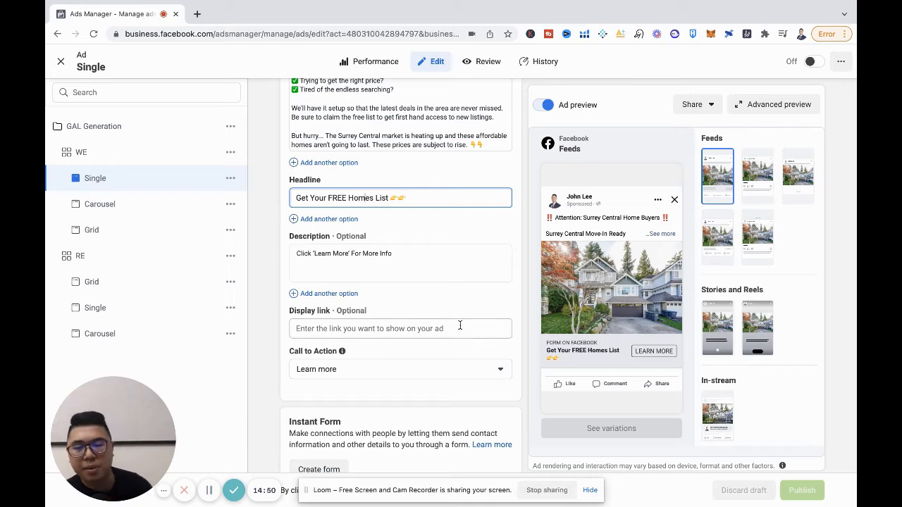
{"action": "left_click", "coordinate": [409, 258]}
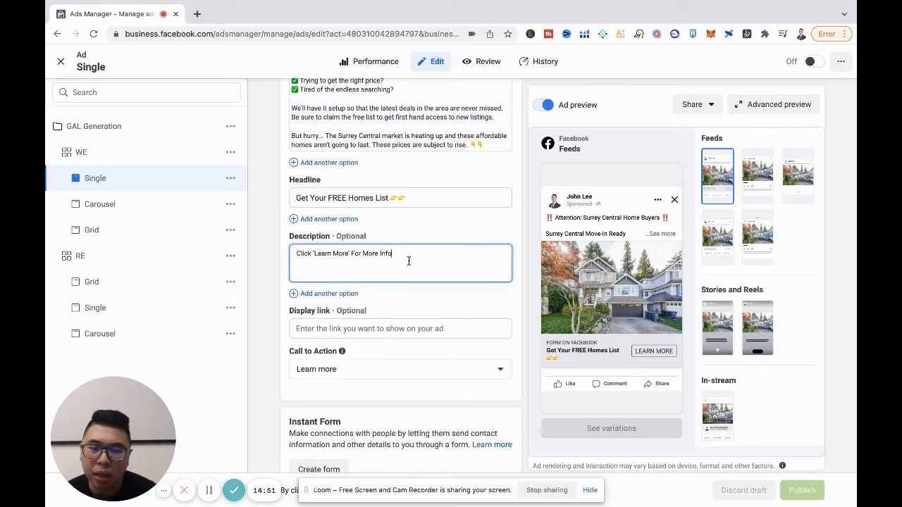
{"action": "left_click", "coordinate": [353, 255]}
{"action": "scroll", "coordinate": [391, 298], "scroll_direction": "down", "scroll_amount": 2}
{"action": "left_click", "coordinate": [338, 312]}
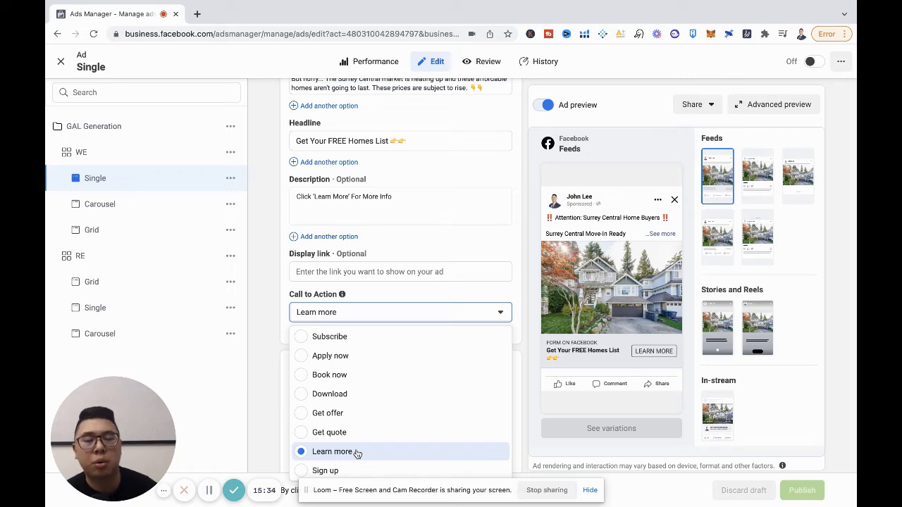
{"action": "left_click", "coordinate": [467, 224]}
Review the Single ad's instant form list and tracking settings, down to the intro page of the form preview.
{"action": "scroll", "coordinate": [475, 211], "scroll_direction": "down", "scroll_amount": 5}
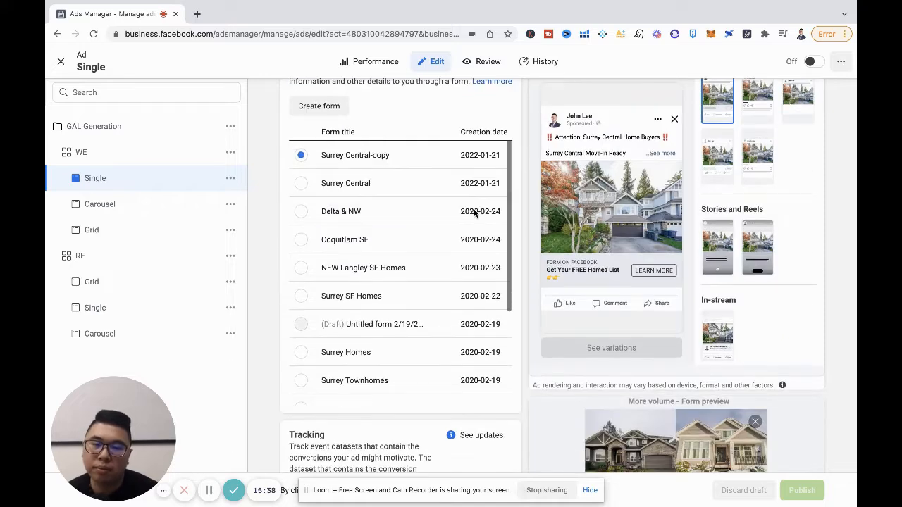
{"action": "scroll", "coordinate": [409, 375], "scroll_direction": "down", "scroll_amount": 3}
{"action": "scroll", "coordinate": [470, 431], "scroll_direction": "down", "scroll_amount": 4}
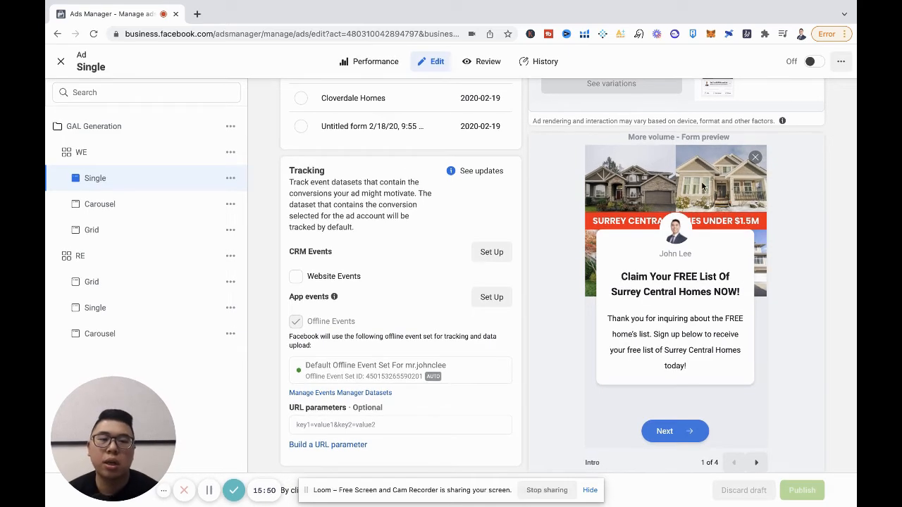
{"action": "scroll", "coordinate": [691, 184], "scroll_direction": "up", "scroll_amount": 2}
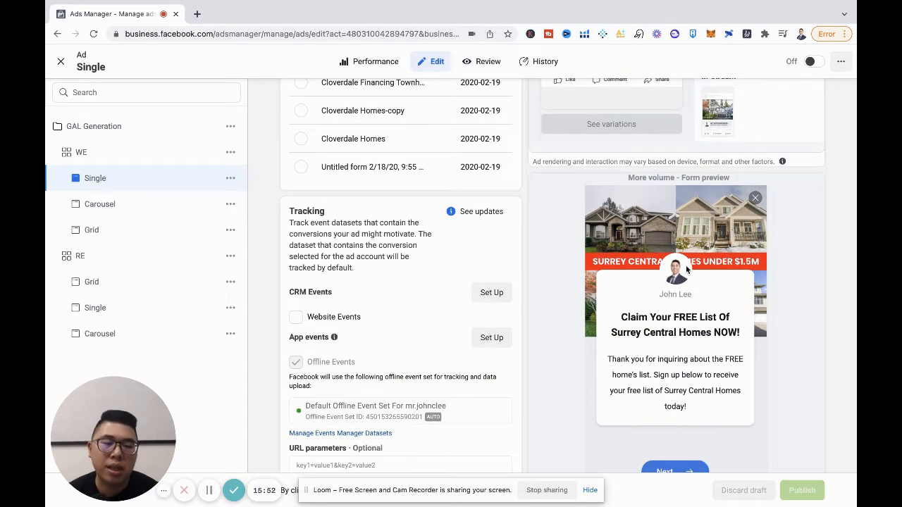
{"action": "scroll", "coordinate": [686, 265], "scroll_direction": "down", "scroll_amount": 2}
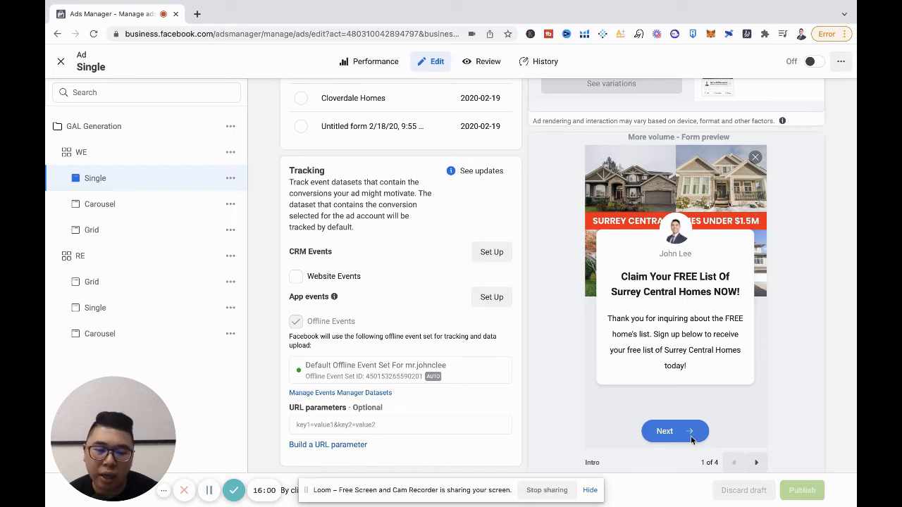
Go through the form preview's contact information and privacy policy pages, and return to the intro page.
{"action": "left_click", "coordinate": [758, 463]}
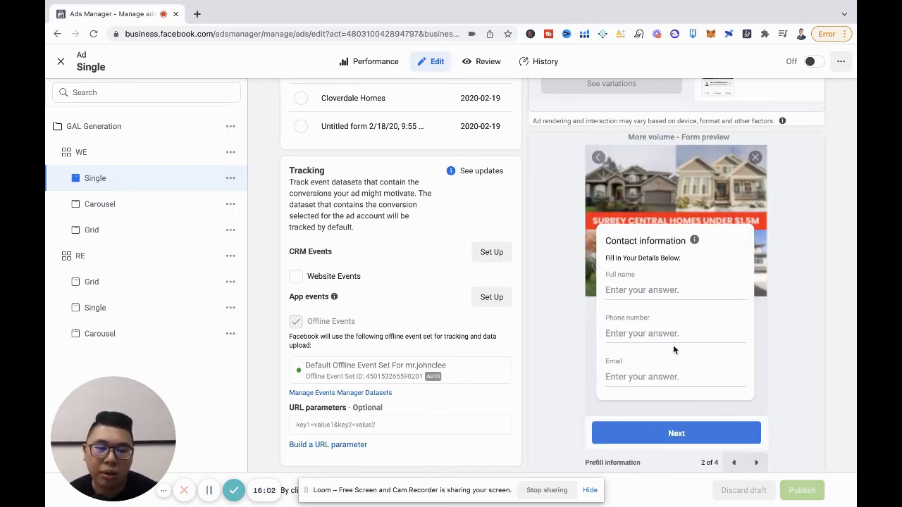
{"action": "left_click", "coordinate": [756, 463]}
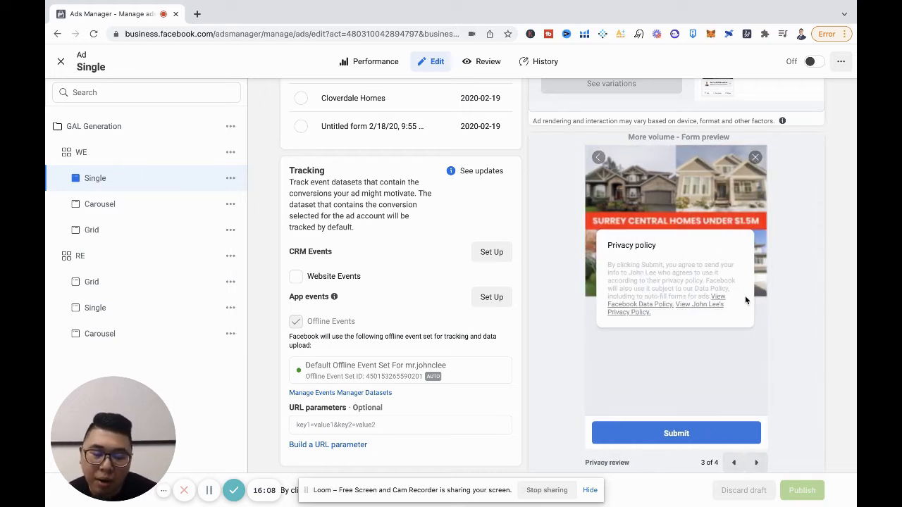
{"action": "left_click", "coordinate": [734, 464]}
{"action": "left_click", "coordinate": [733, 462]}
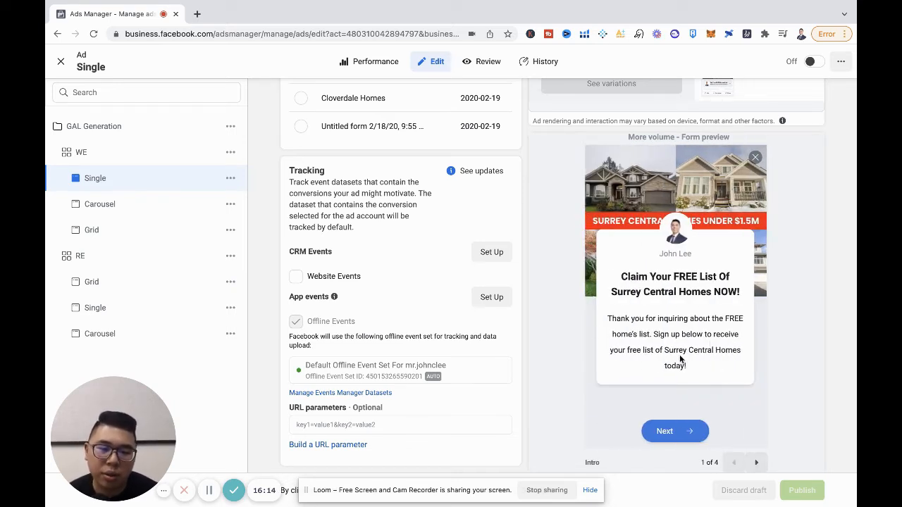
Compare the Single ad's feed preview and headline with the intro page of its instant form.
{"action": "scroll", "coordinate": [683, 361], "scroll_direction": "up", "scroll_amount": 5}
{"action": "scroll", "coordinate": [682, 354], "scroll_direction": "up", "scroll_amount": 5}
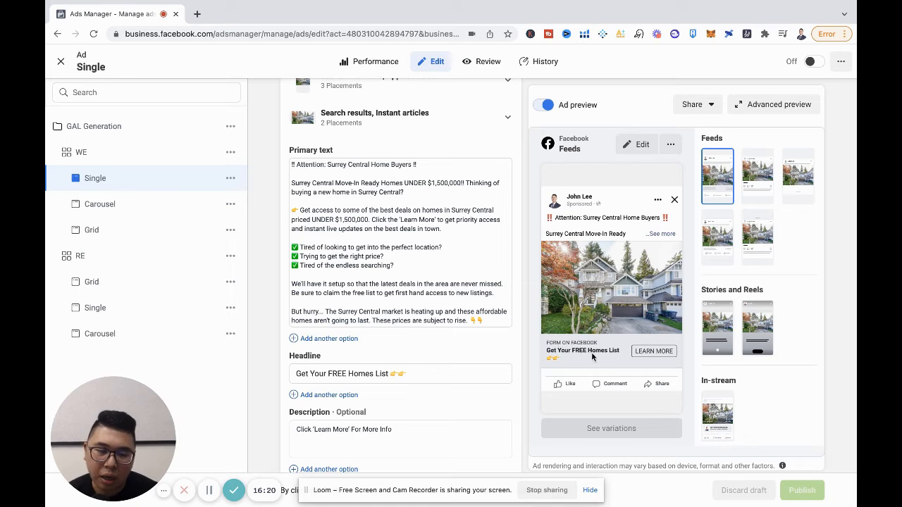
{"action": "scroll", "coordinate": [539, 350], "scroll_direction": "down", "scroll_amount": 10}
{"action": "scroll", "coordinate": [722, 380], "scroll_direction": "down", "scroll_amount": 6}
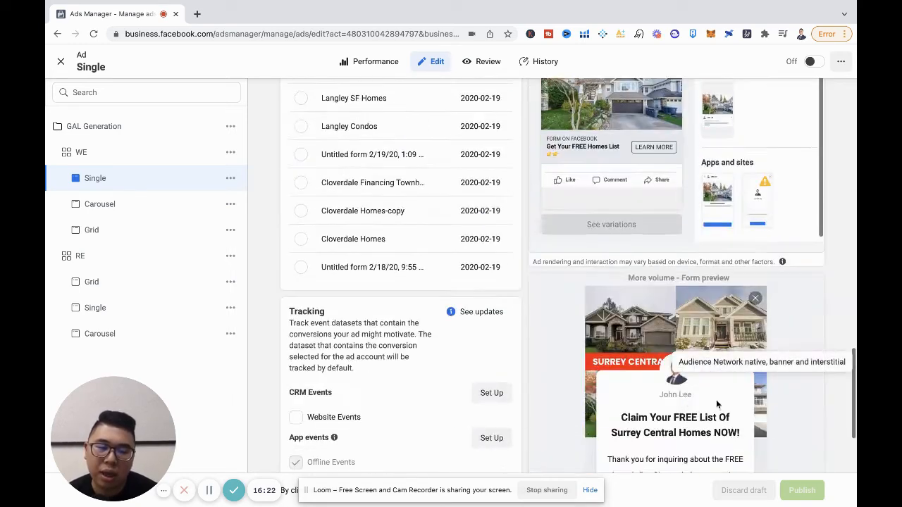
{"action": "scroll", "coordinate": [721, 397], "scroll_direction": "down", "scroll_amount": 2}
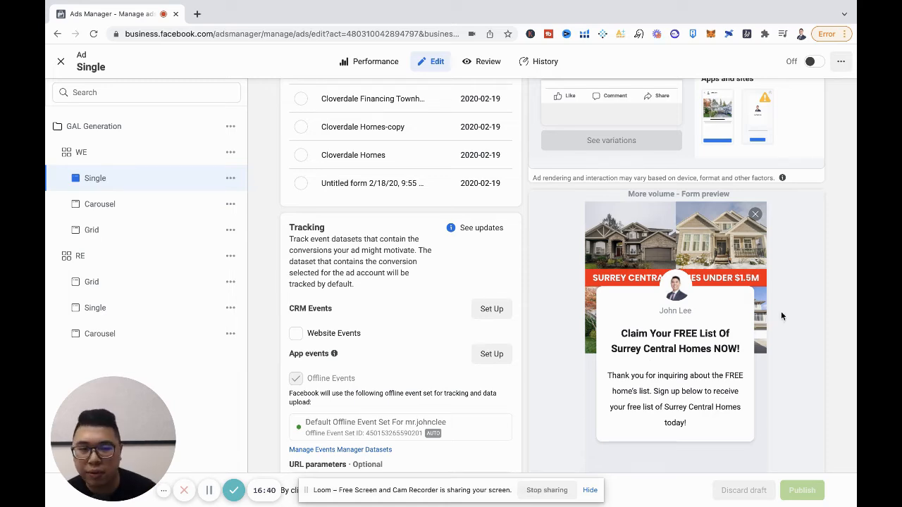
Open the WE ad set's Carousel ad and review its carousel cards and feed placement previews.
{"action": "scroll", "coordinate": [780, 316], "scroll_direction": "up", "scroll_amount": 4}
{"action": "scroll", "coordinate": [781, 316], "scroll_direction": "up", "scroll_amount": 3}
{"action": "scroll", "coordinate": [395, 282], "scroll_direction": "up", "scroll_amount": 5}
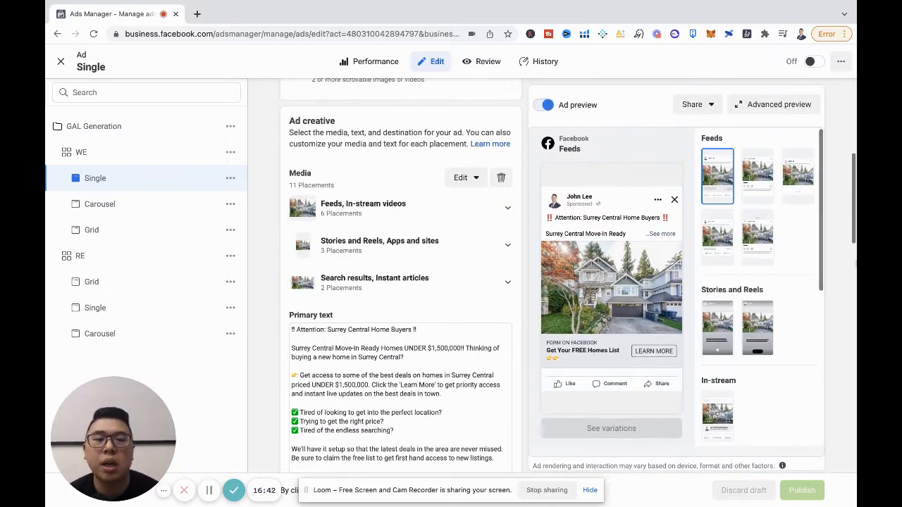
{"action": "left_click", "coordinate": [133, 210]}
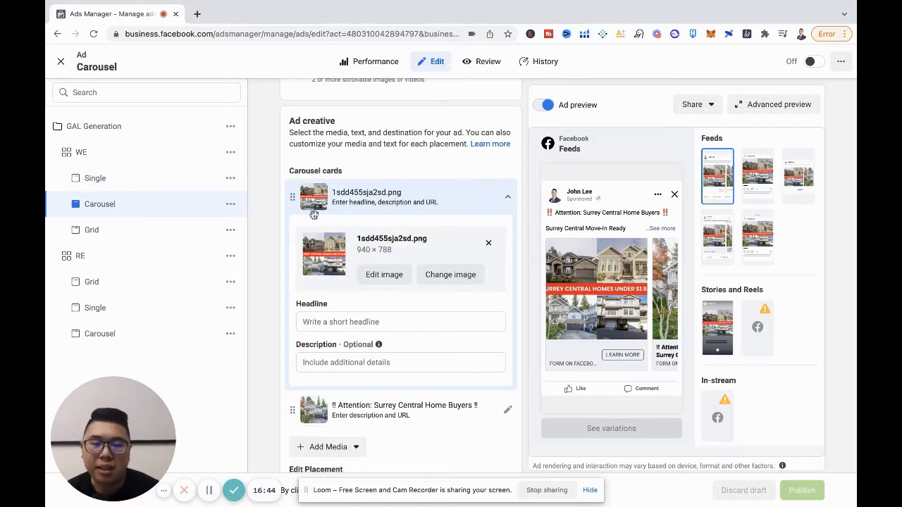
{"action": "scroll", "coordinate": [459, 348], "scroll_direction": "down", "scroll_amount": 1}
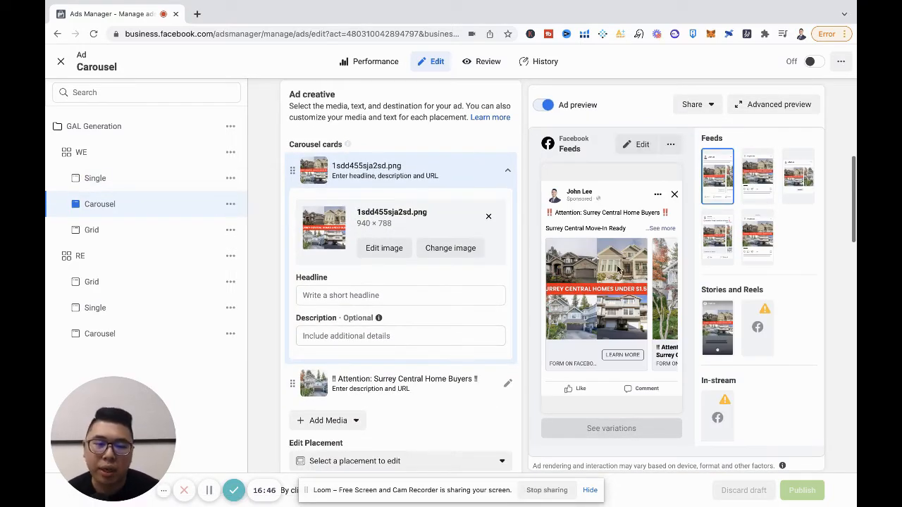
{"action": "left_click", "coordinate": [797, 176]}
{"action": "left_click", "coordinate": [723, 180]}
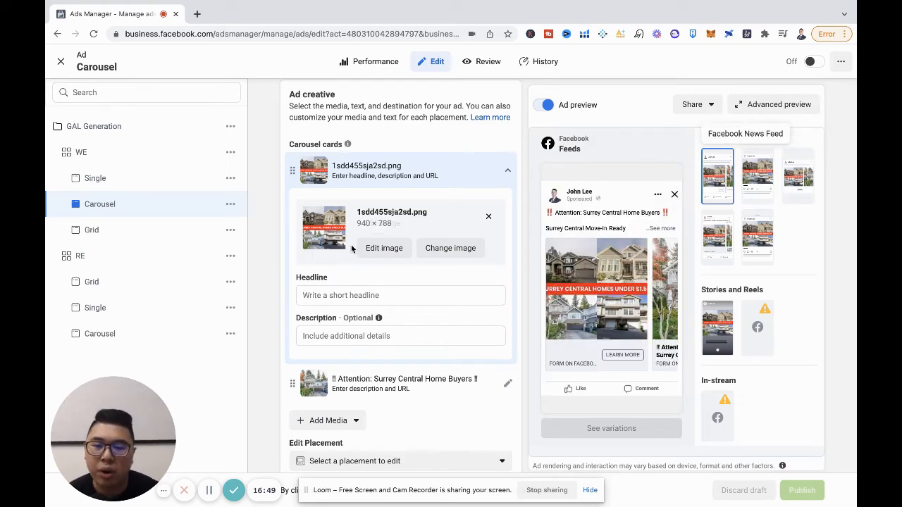
{"action": "scroll", "coordinate": [389, 247], "scroll_direction": "down", "scroll_amount": 1}
Switch between the WE ad set's Grid, Single and Carousel ads to compare their creatives and primary text.
{"action": "left_click", "coordinate": [131, 224]}
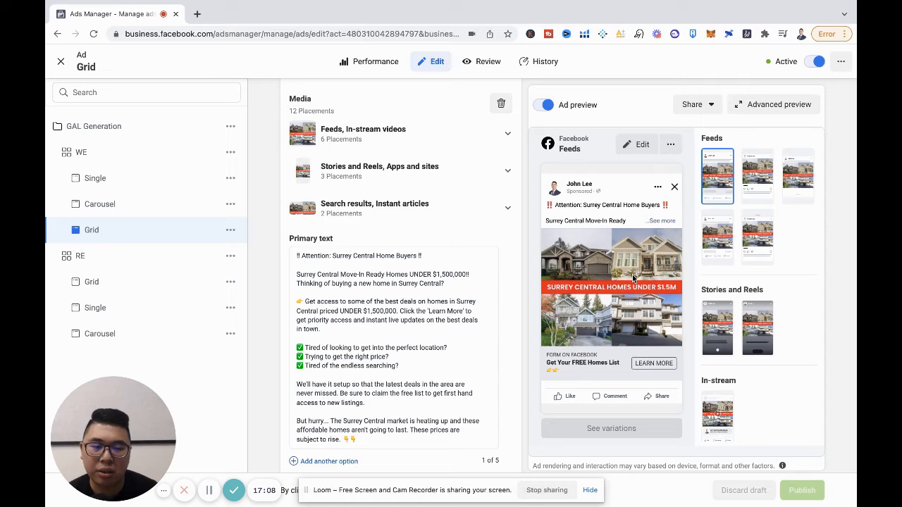
{"action": "left_click", "coordinate": [117, 180]}
{"action": "left_click", "coordinate": [117, 204]}
{"action": "left_click", "coordinate": [115, 229]}
{"action": "left_click", "coordinate": [115, 209]}
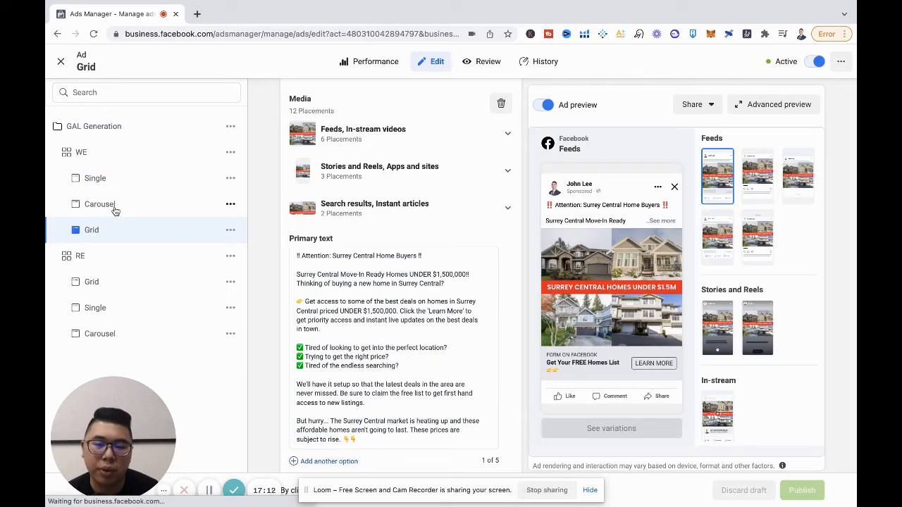
{"action": "left_click", "coordinate": [115, 230]}
{"action": "left_click", "coordinate": [117, 181]}
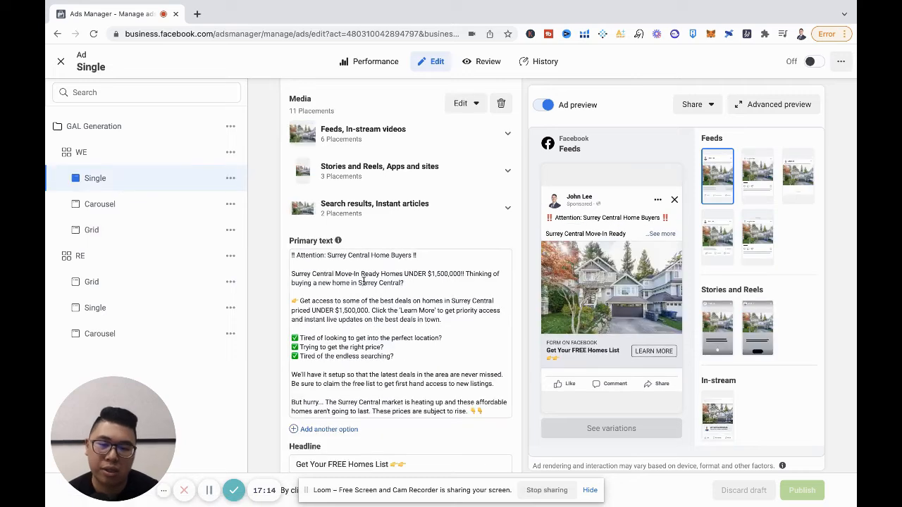
{"action": "left_click", "coordinate": [136, 203]}
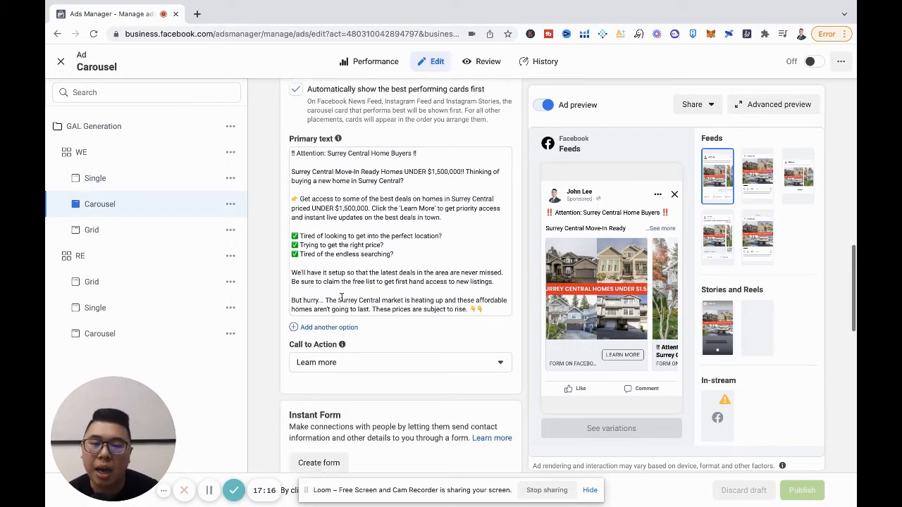
Open the WE ad set's Grid ad and review its primary text, headline, description, call to action and instant form list.
{"action": "left_click", "coordinate": [151, 229]}
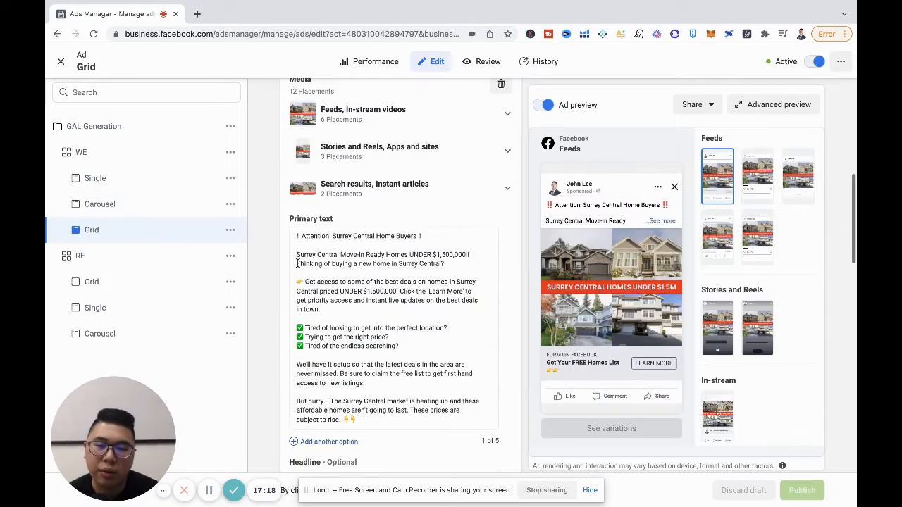
{"action": "left_click_drag", "start_coordinate": [352, 206], "coordinate": [395, 308]}
{"action": "left_click", "coordinate": [394, 307]}
{"action": "scroll", "coordinate": [460, 312], "scroll_direction": "down", "scroll_amount": 3}
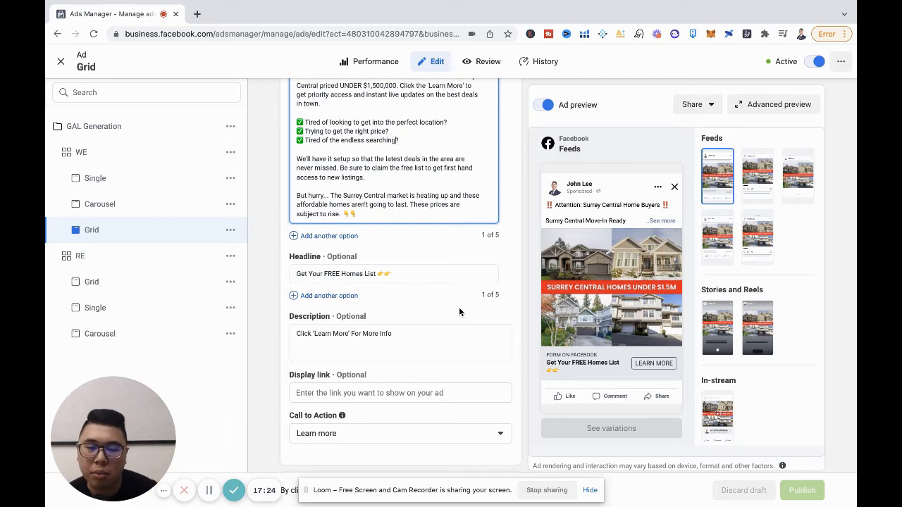
{"action": "scroll", "coordinate": [459, 312], "scroll_direction": "down", "scroll_amount": 3}
{"action": "scroll", "coordinate": [386, 283], "scroll_direction": "down", "scroll_amount": 5}
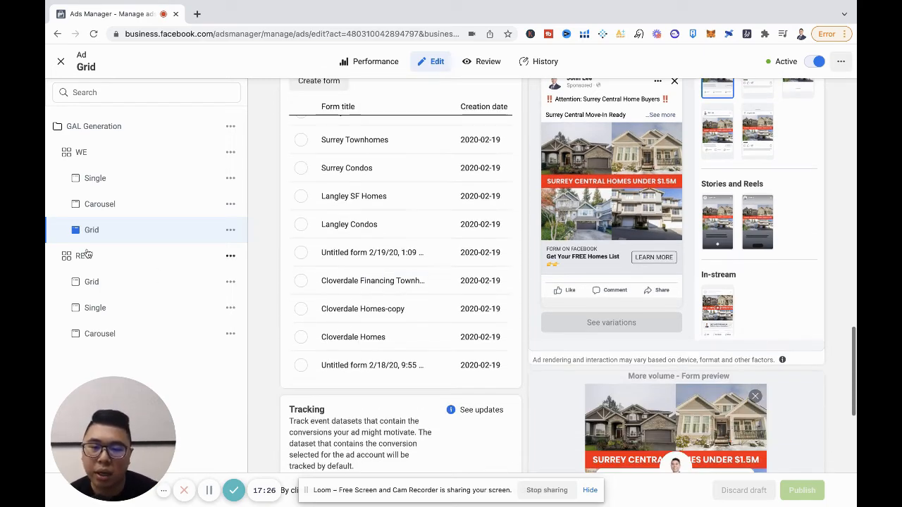
Finish reviewing the Grid ad's form list and preview, and close its editor to return to the ads table.
{"action": "scroll", "coordinate": [473, 270], "scroll_direction": "up", "scroll_amount": 4}
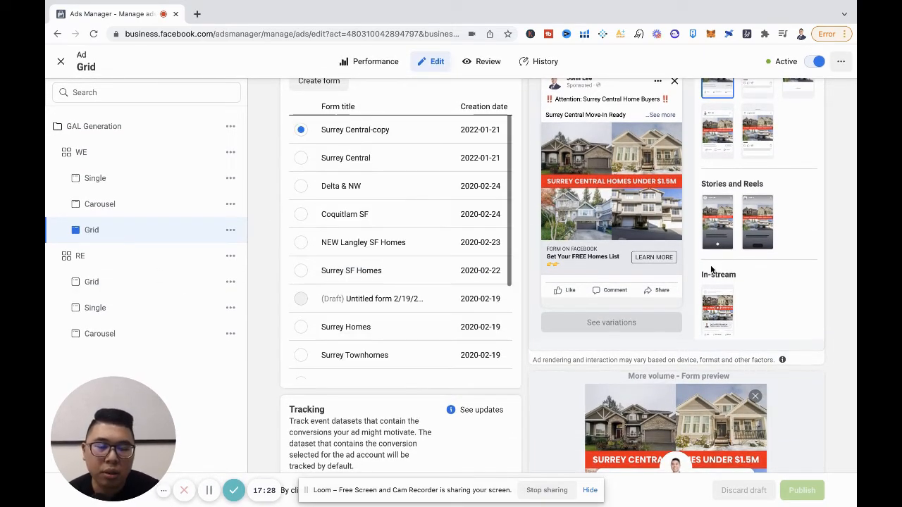
{"action": "scroll", "coordinate": [709, 268], "scroll_direction": "up", "scroll_amount": 12}
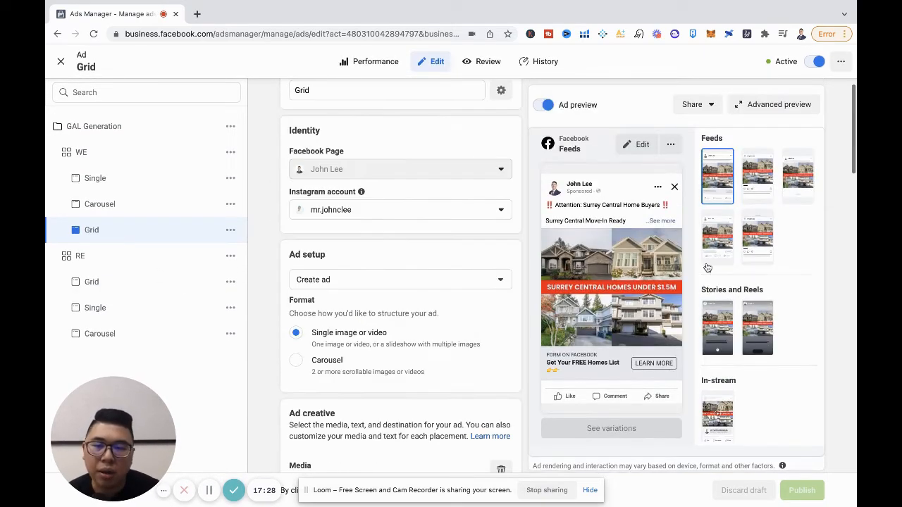
{"action": "left_click", "coordinate": [61, 61]}
Examine the results, reach, impressions and cost per result of the WE ad set's Grid, Single and Carousel ads.
{"action": "scroll", "coordinate": [479, 258], "scroll_direction": "right", "scroll_amount": 1}
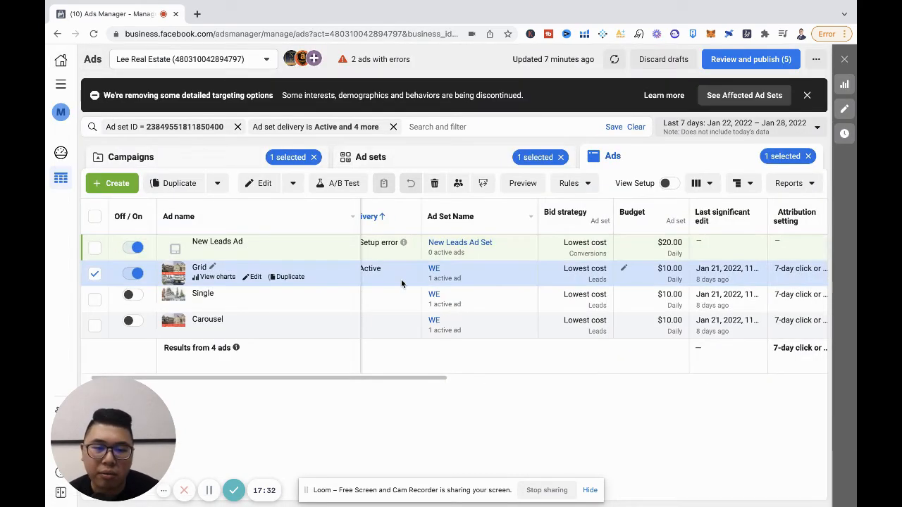
{"action": "scroll", "coordinate": [723, 243], "scroll_direction": "right", "scroll_amount": 4}
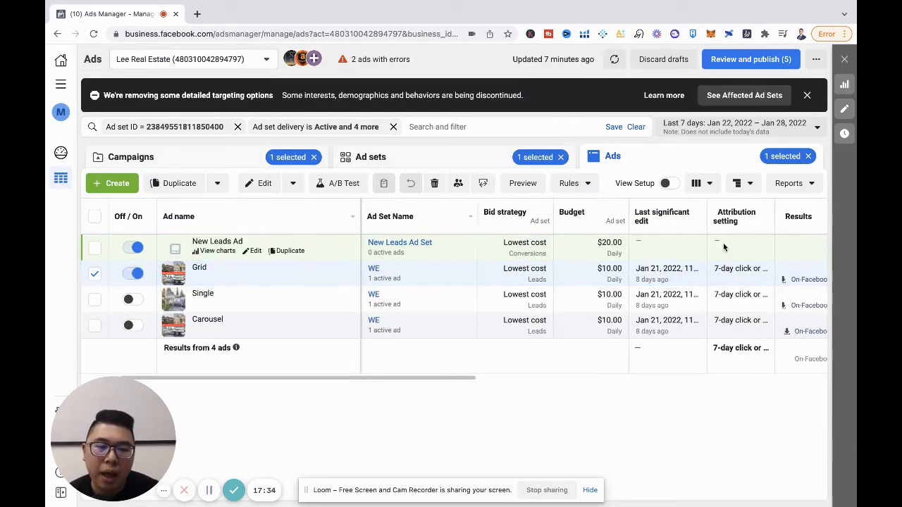
{"action": "scroll", "coordinate": [723, 244], "scroll_direction": "right", "scroll_amount": 10}
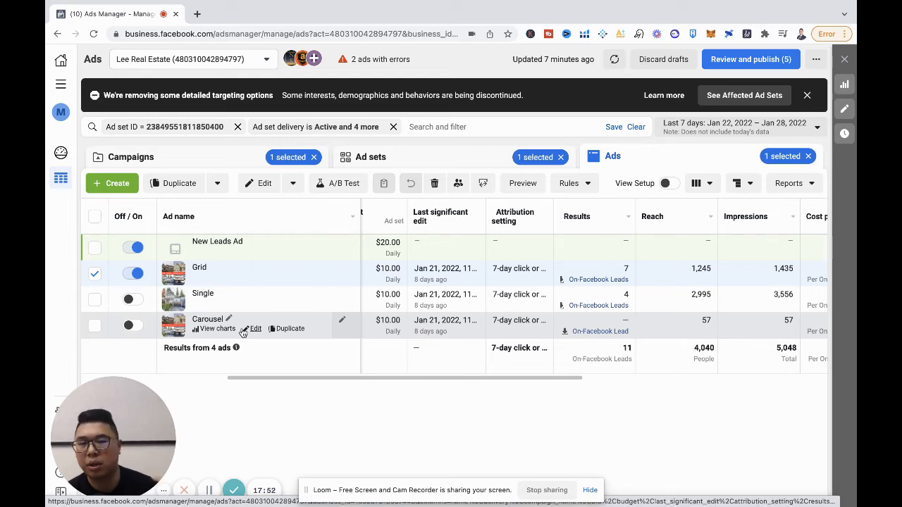
{"action": "scroll", "coordinate": [610, 285], "scroll_direction": "right", "scroll_amount": 2}
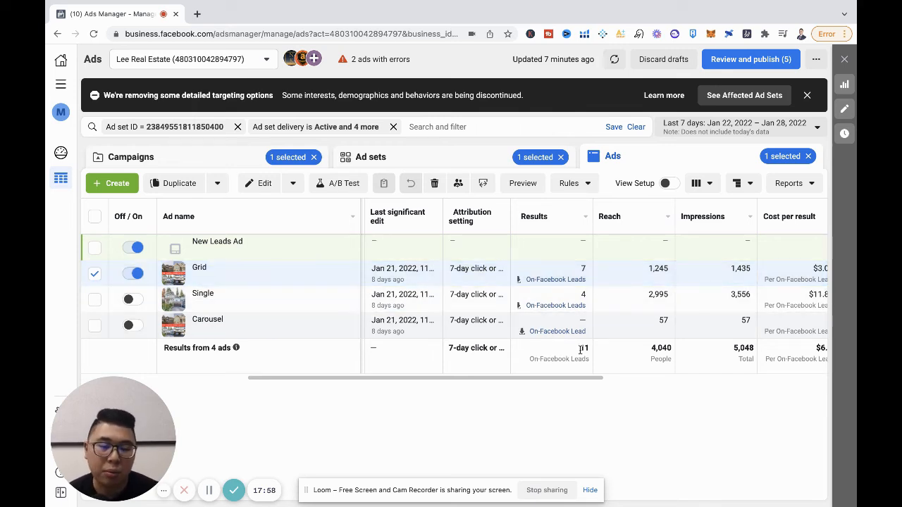
{"action": "scroll", "coordinate": [655, 297], "scroll_direction": "right", "scroll_amount": 1}
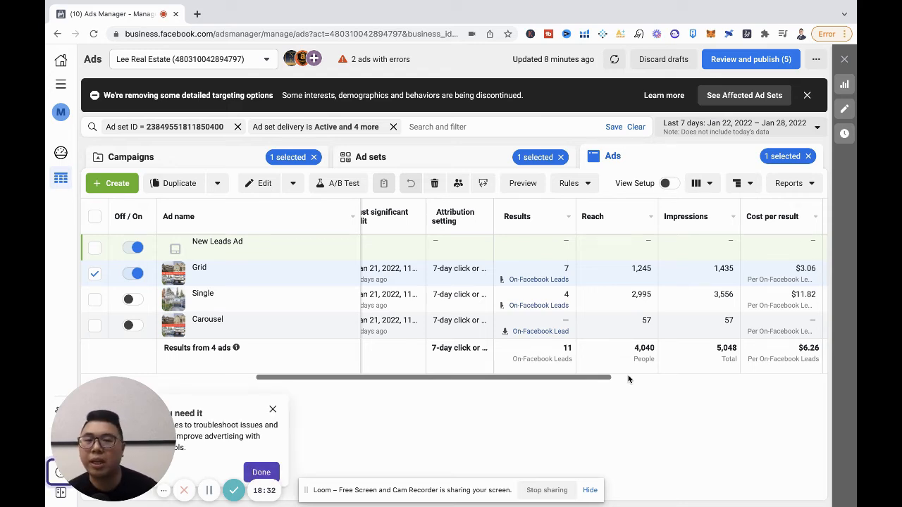
{"action": "scroll", "coordinate": [680, 315], "scroll_direction": "right", "scroll_amount": 1}
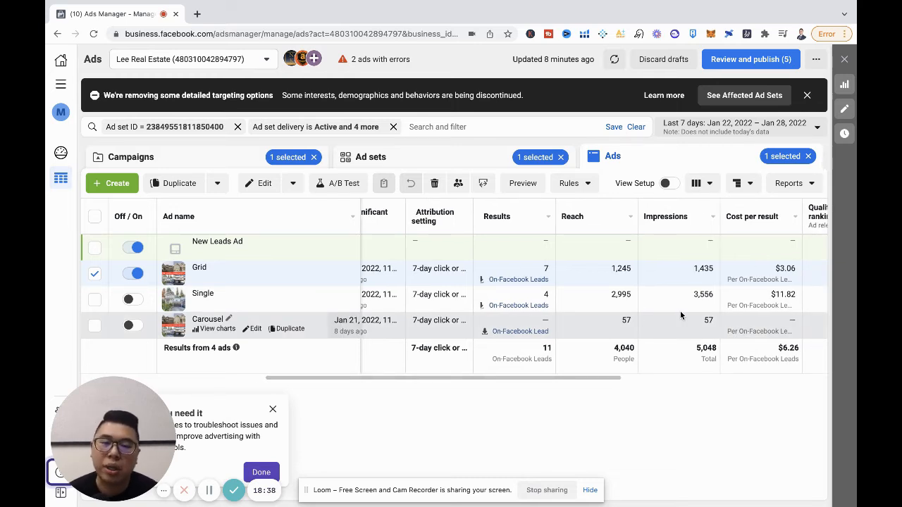
{"action": "scroll", "coordinate": [681, 315], "scroll_direction": "right", "scroll_amount": 1}
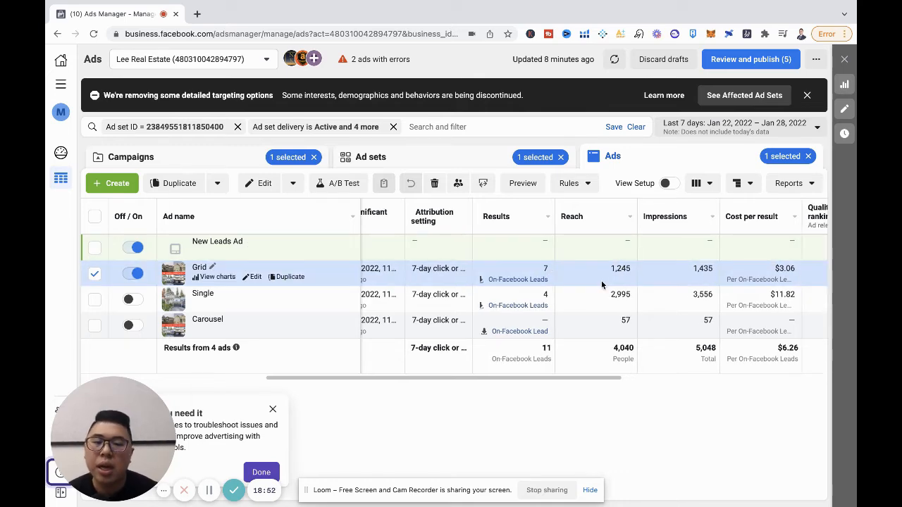
Compare the three ads' daily budgets and lead results with their cost per result and quality, engagement and conversion rankings.
{"action": "scroll", "coordinate": [602, 284], "scroll_direction": "left", "scroll_amount": 2}
{"action": "scroll", "coordinate": [602, 285], "scroll_direction": "left", "scroll_amount": 1}
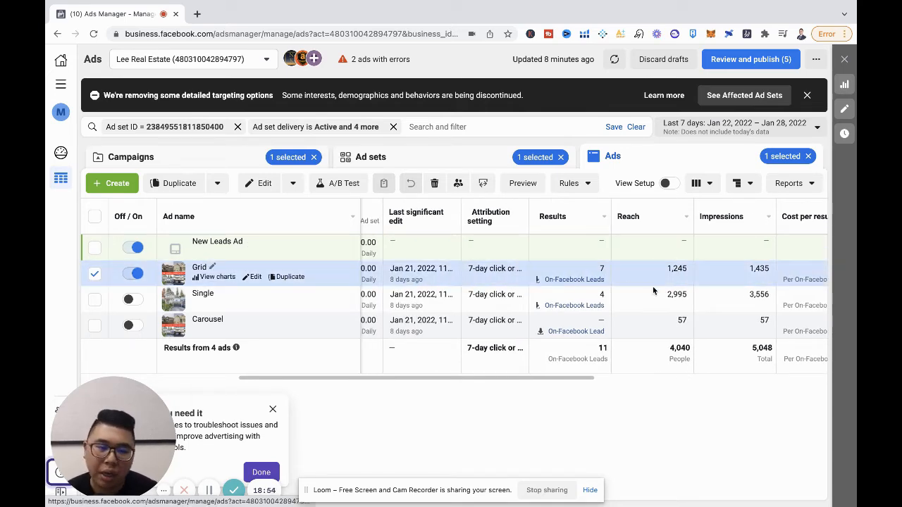
{"action": "scroll", "coordinate": [656, 292], "scroll_direction": "right", "scroll_amount": 1}
{"action": "scroll", "coordinate": [564, 359], "scroll_direction": "right", "scroll_amount": 4}
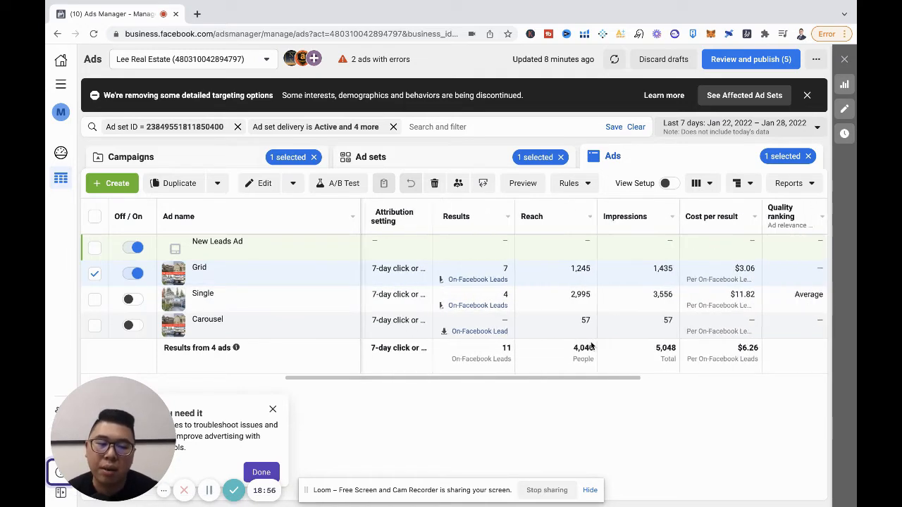
{"action": "scroll", "coordinate": [516, 330], "scroll_direction": "left", "scroll_amount": 5}
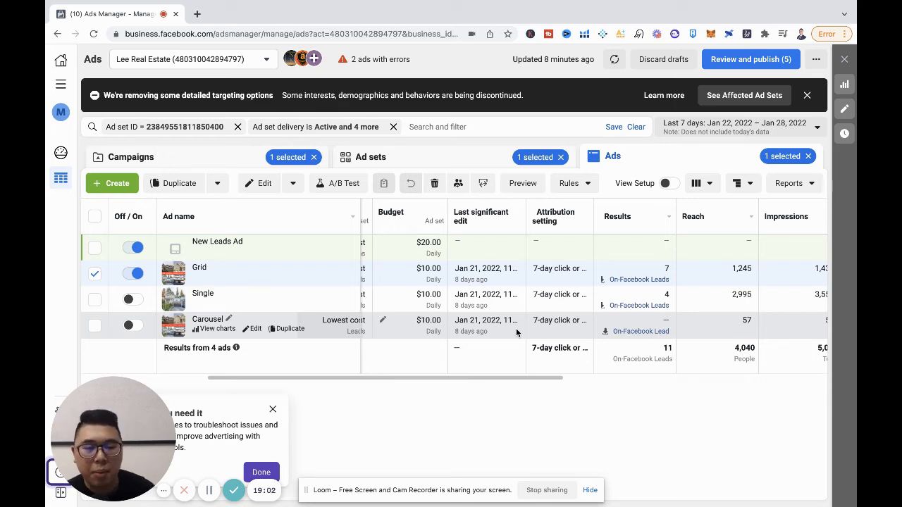
{"action": "scroll", "coordinate": [516, 327], "scroll_direction": "right", "scroll_amount": 4}
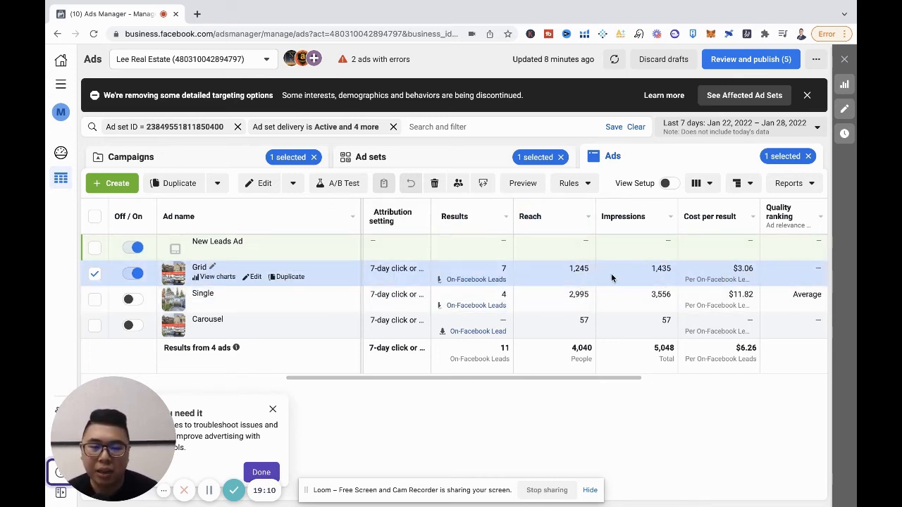
{"action": "scroll", "coordinate": [613, 275], "scroll_direction": "left", "scroll_amount": 3}
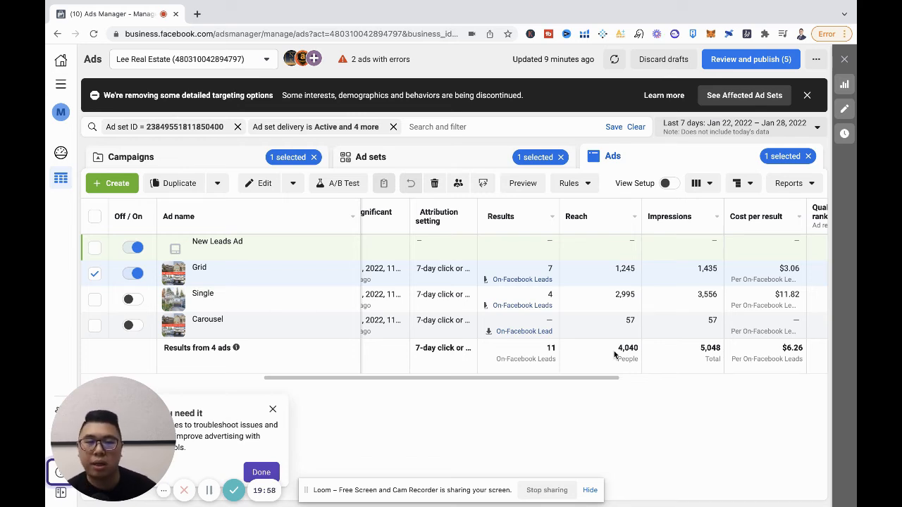
{"action": "scroll", "coordinate": [631, 325], "scroll_direction": "right", "scroll_amount": 1}
{"action": "scroll", "coordinate": [633, 325], "scroll_direction": "right", "scroll_amount": 3}
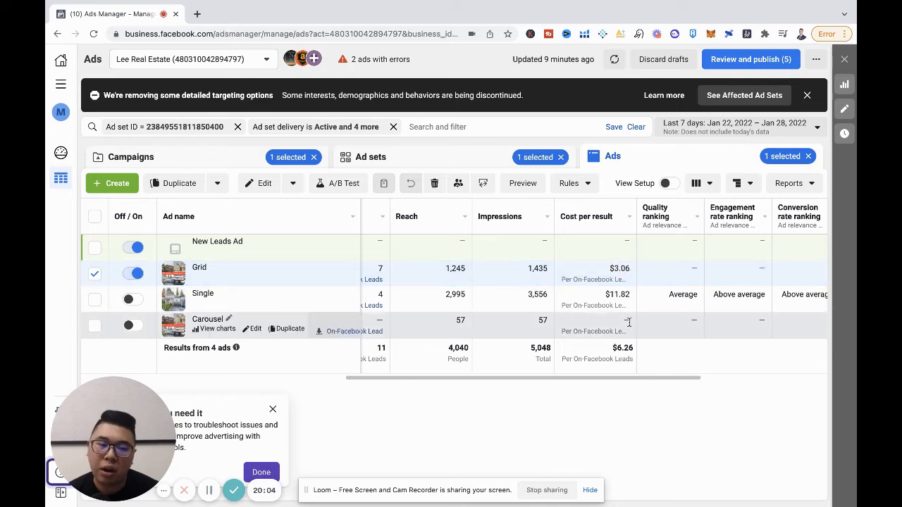
{"action": "scroll", "coordinate": [630, 320], "scroll_direction": "left", "scroll_amount": 1}
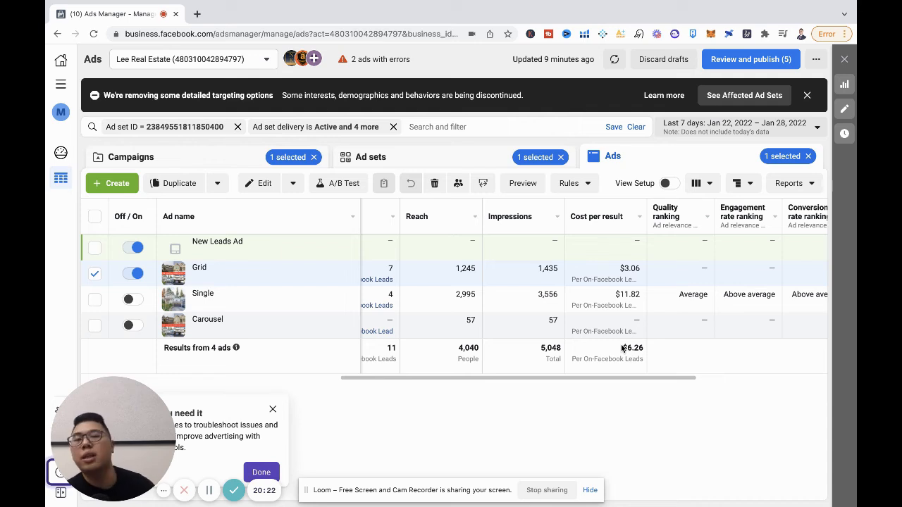
Review the ads table from delivery status, bid strategy and budget across to results, reach and cost per result.
{"action": "scroll", "coordinate": [654, 351], "scroll_direction": "left", "scroll_amount": 10}
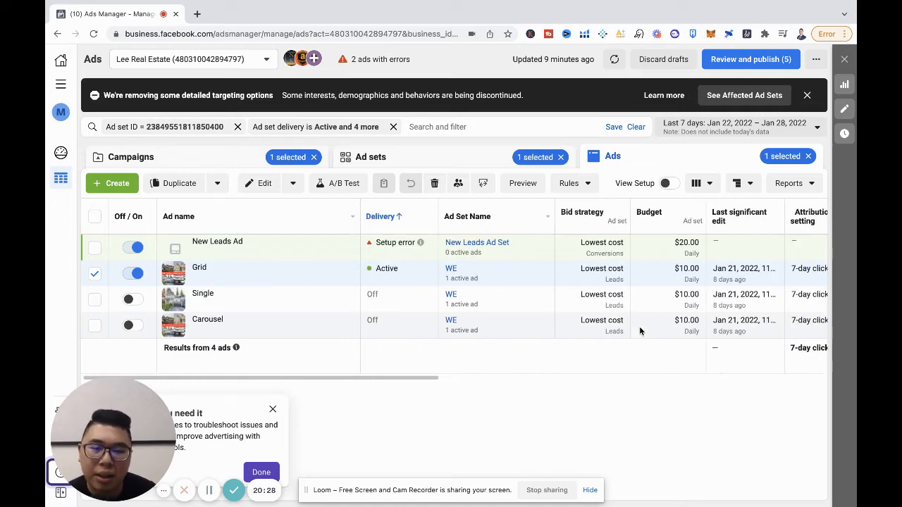
{"action": "scroll", "coordinate": [536, 261], "scroll_direction": "right", "scroll_amount": 3}
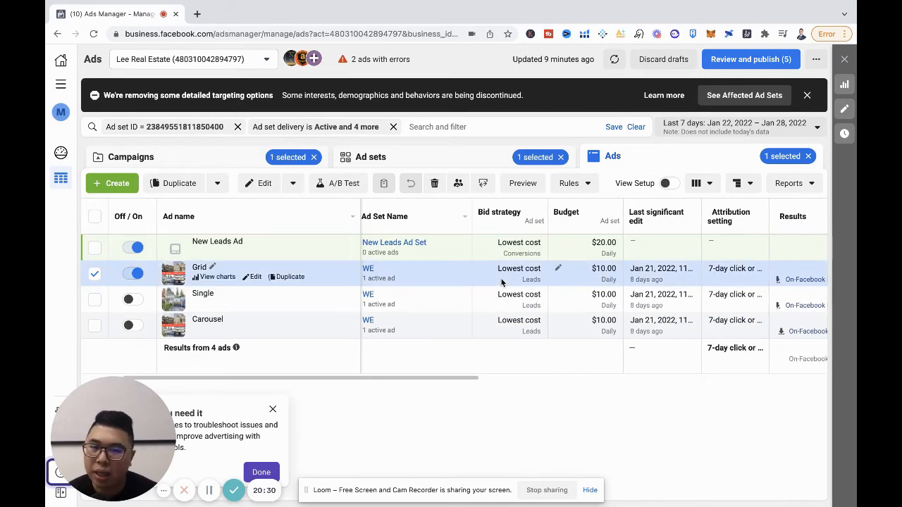
{"action": "scroll", "coordinate": [502, 282], "scroll_direction": "right", "scroll_amount": 2}
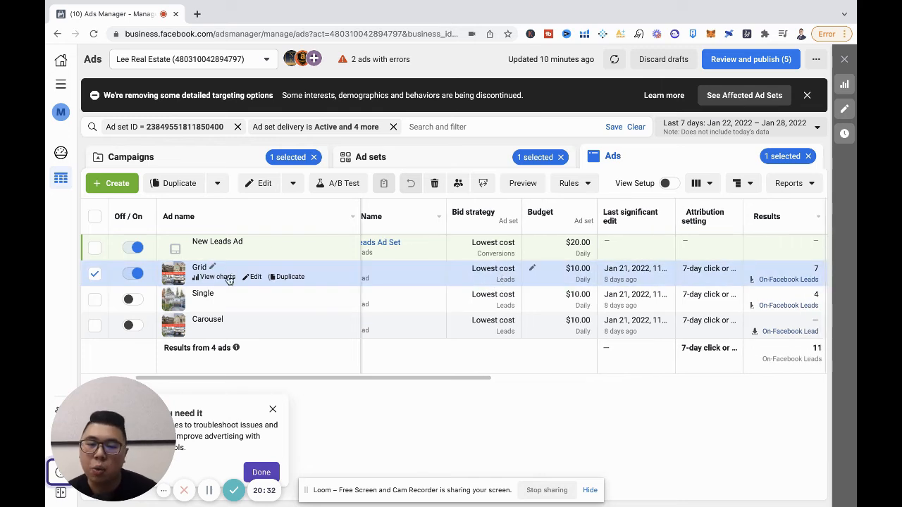
{"action": "scroll", "coordinate": [462, 317], "scroll_direction": "right", "scroll_amount": 2}
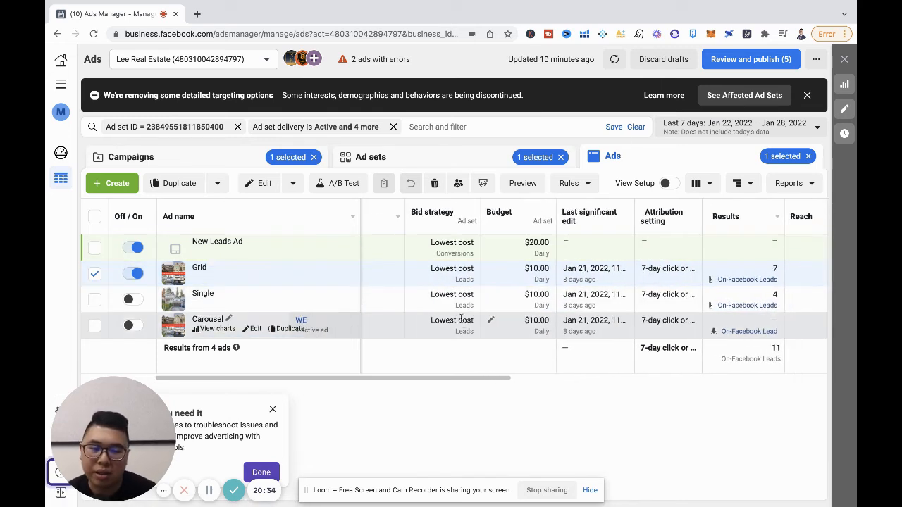
{"action": "scroll", "coordinate": [461, 321], "scroll_direction": "right", "scroll_amount": 5}
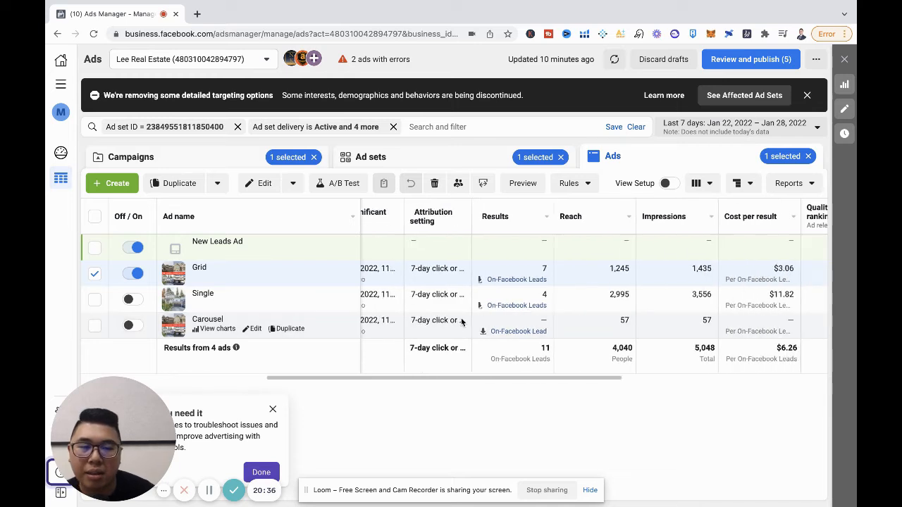